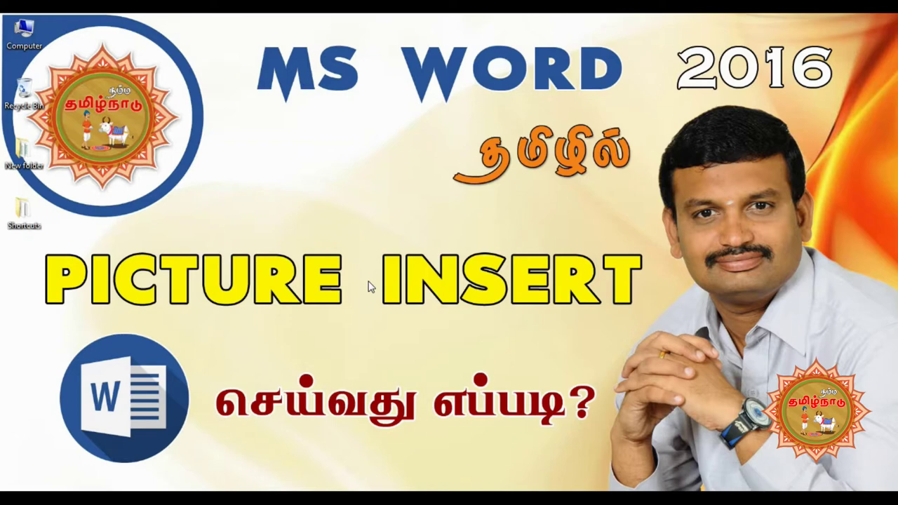
# Step: Launch Word 2016 with winword from the Run prompt and create a new blank document
pyautogui.press('super+r')
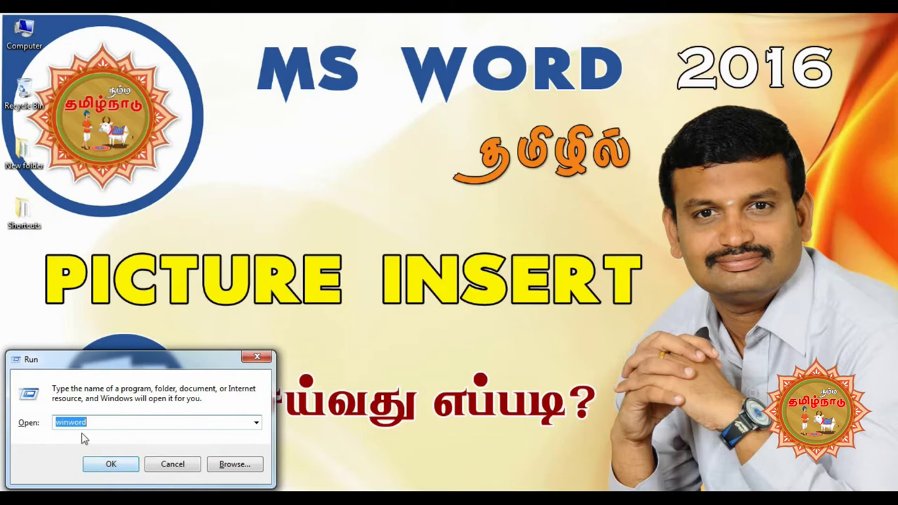
pyautogui.click(110, 465)
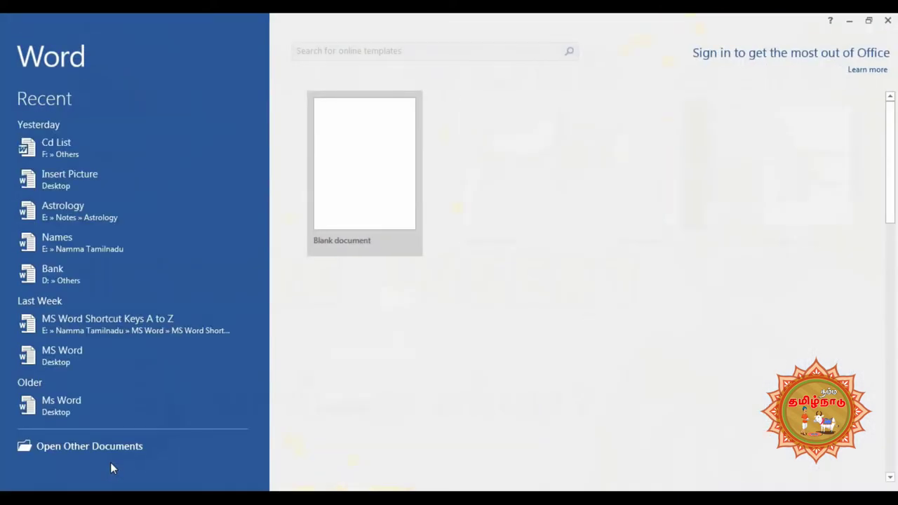
pyautogui.click(364, 197)
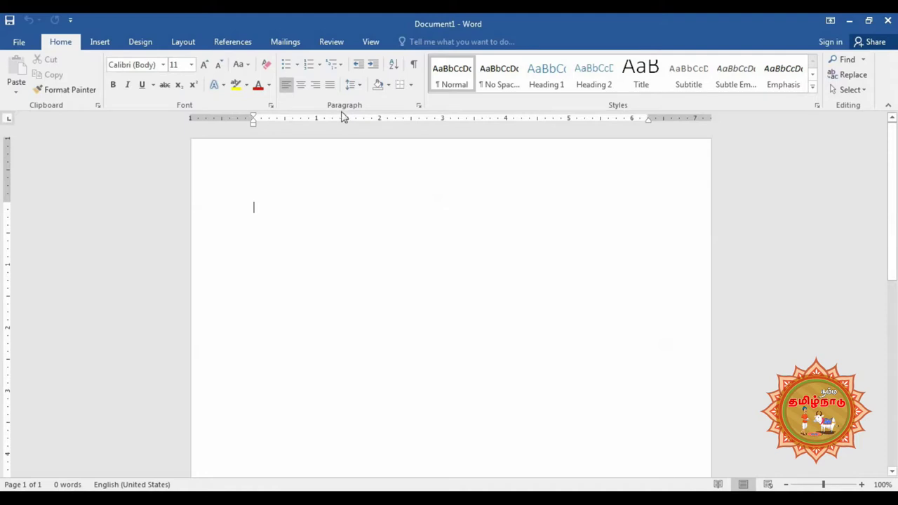
pyautogui.click(97, 43)
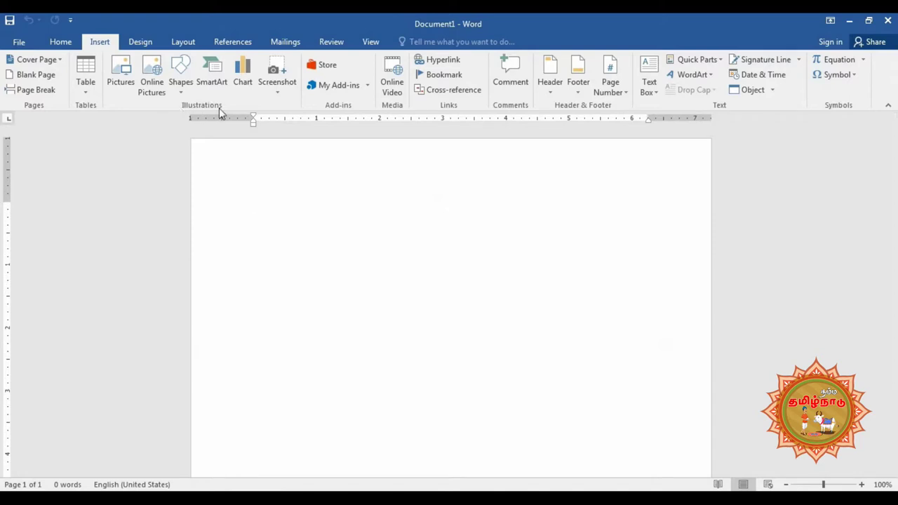
# Step: Insert the Penguins picture from Libraries > Pictures > Sample Pictures into Document1
pyautogui.click(125, 83)
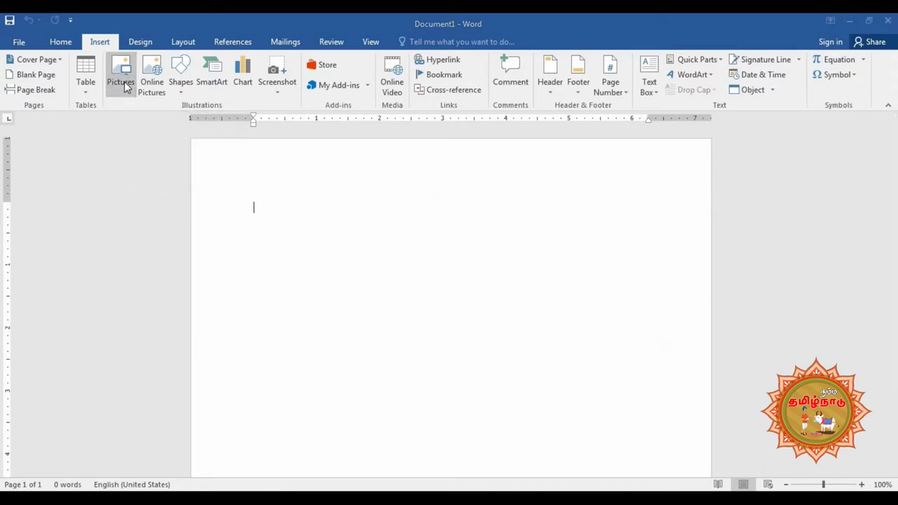
pyautogui.click(46, 228)
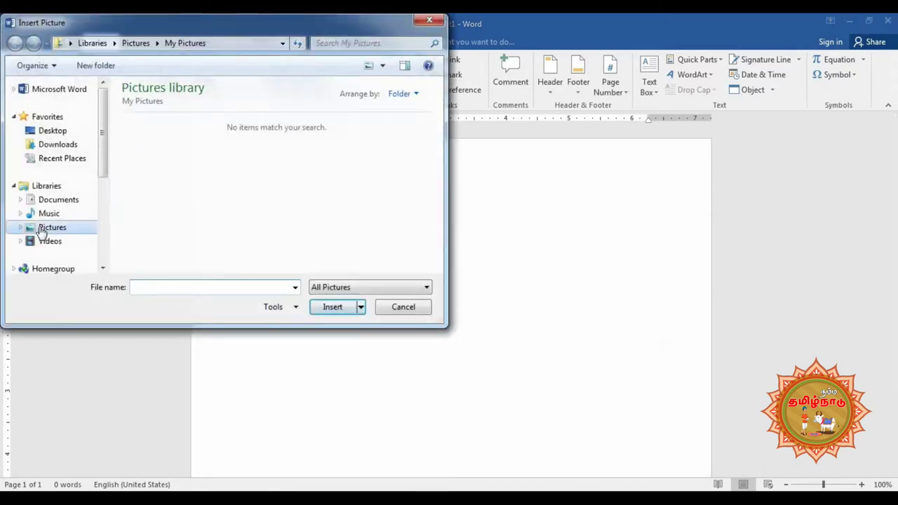
pyautogui.doubleClick(130, 175)
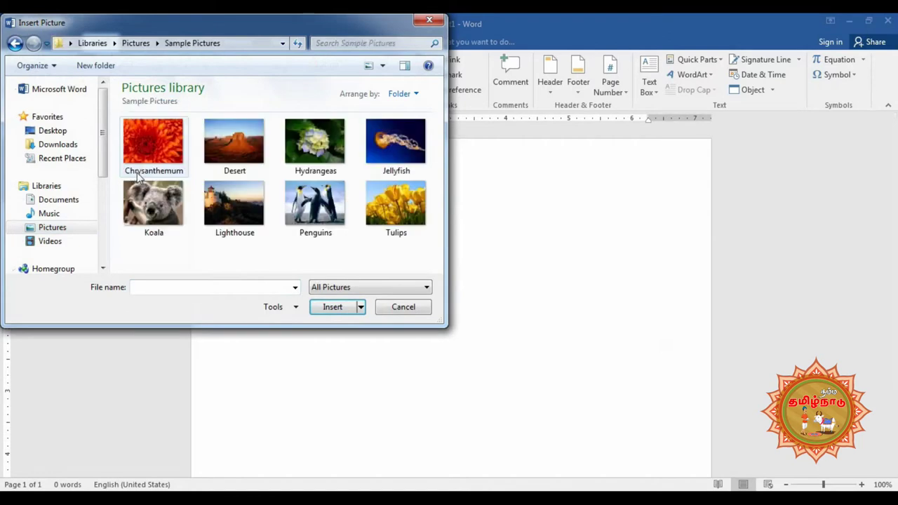
pyautogui.click(337, 209)
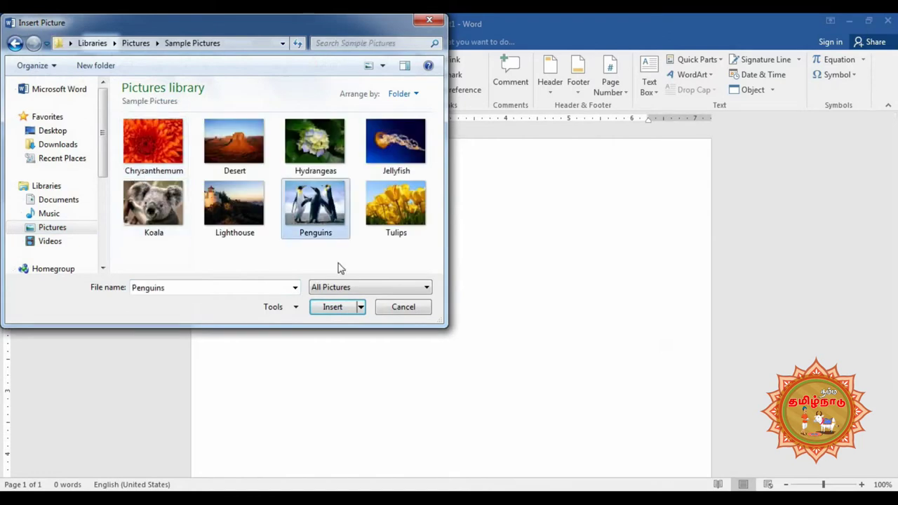
pyautogui.click(361, 308)
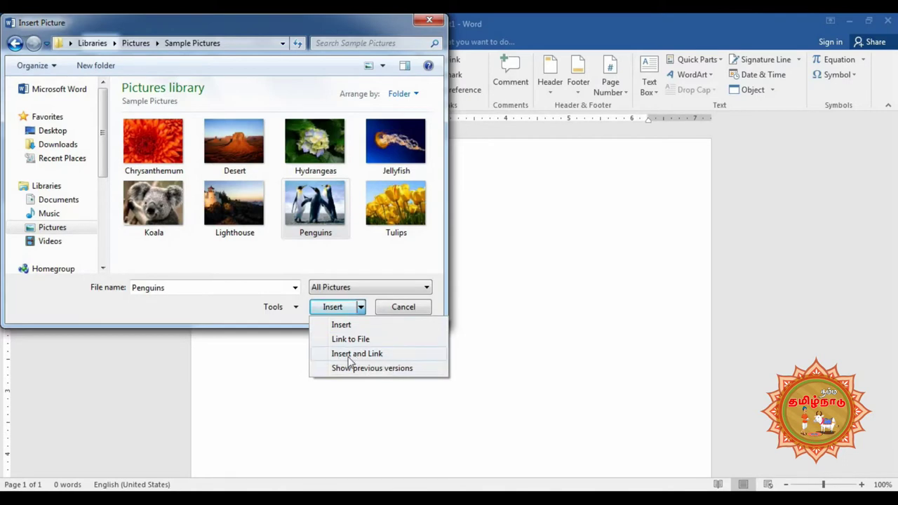
pyautogui.click(341, 325)
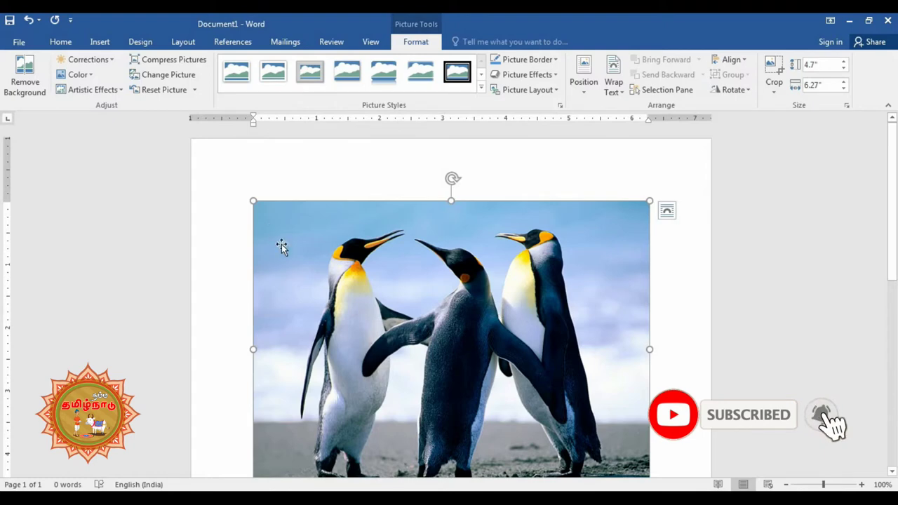
# Step: Resize the Penguins picture to 3.68" by 4.91", and undo a trial 25° rotation
pyautogui.moveTo(251, 202); pyautogui.dragTo(375, 323)
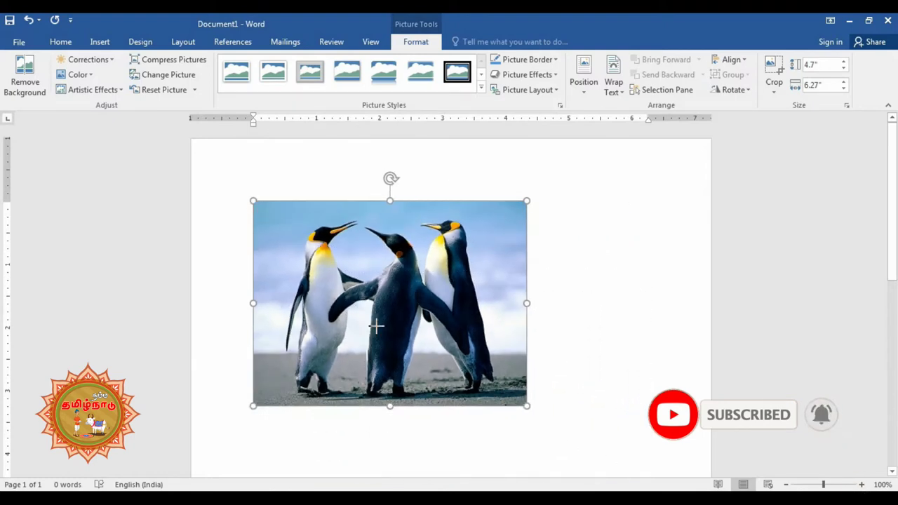
pyautogui.moveTo(526, 405); pyautogui.dragTo(470, 362)
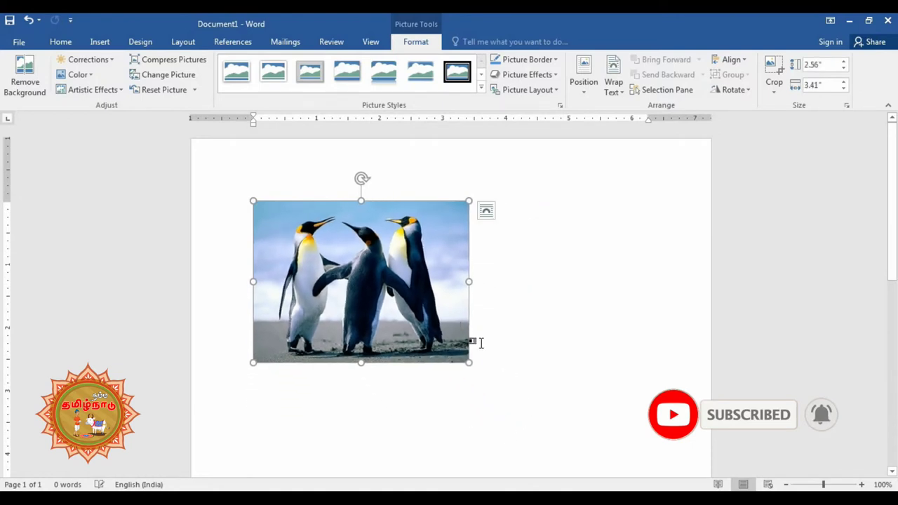
pyautogui.moveTo(470, 363); pyautogui.dragTo(564, 407)
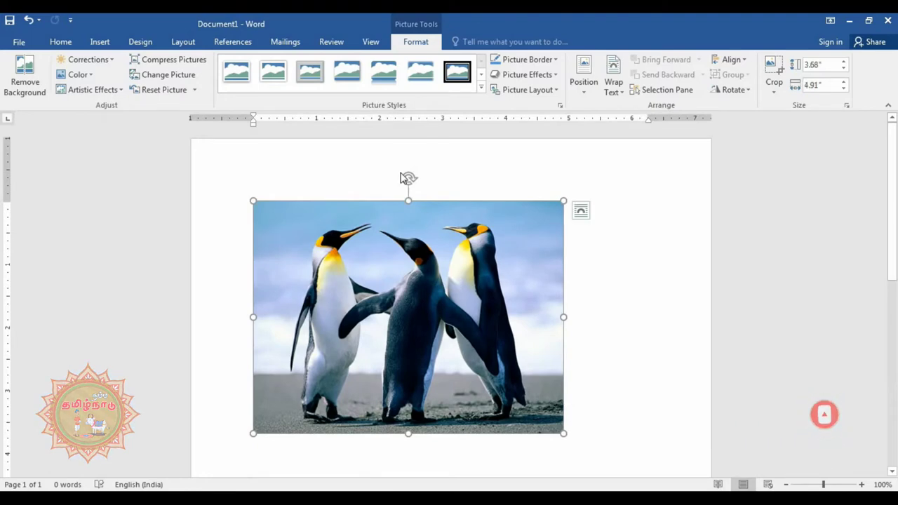
pyautogui.moveTo(409, 178); pyautogui.dragTo(449, 198)
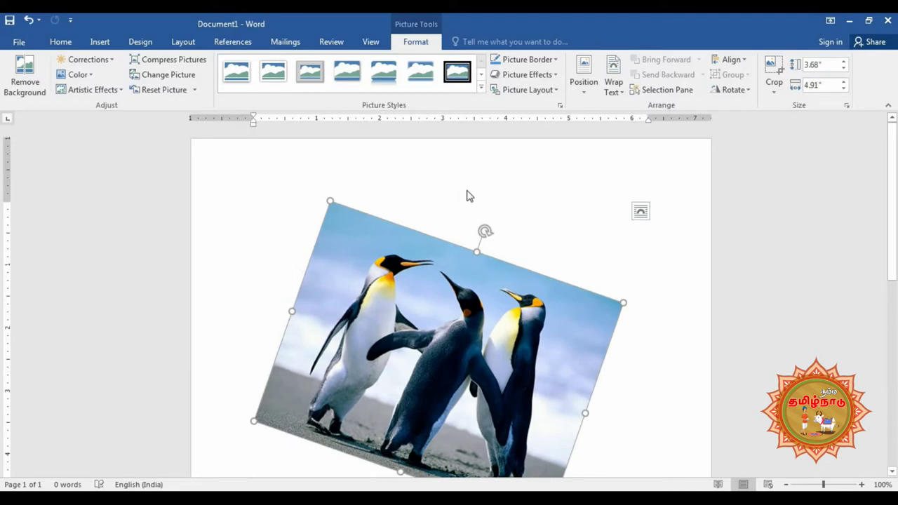
pyautogui.hotkey('ctrl', 'z')
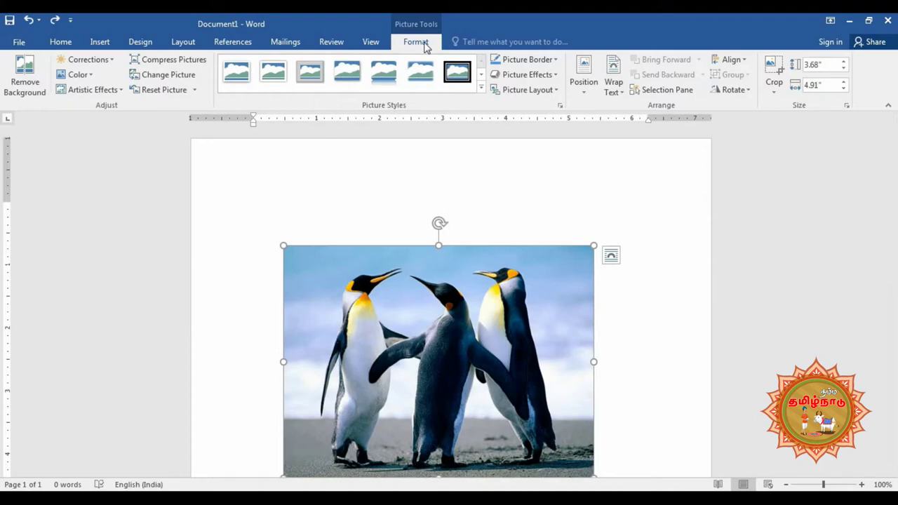
# Step: Reselect the picture and start Remove Background from the Picture Tools Format tab
pyautogui.press('Escape')
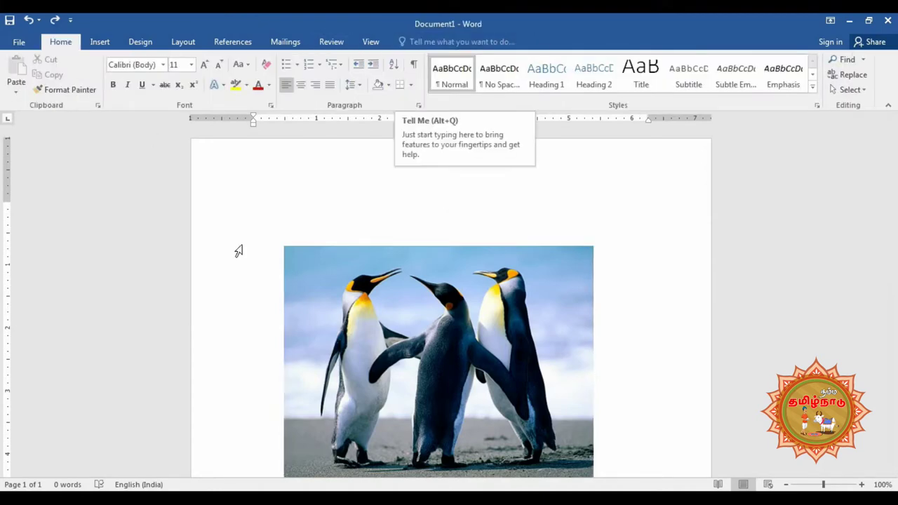
pyautogui.click(404, 200)
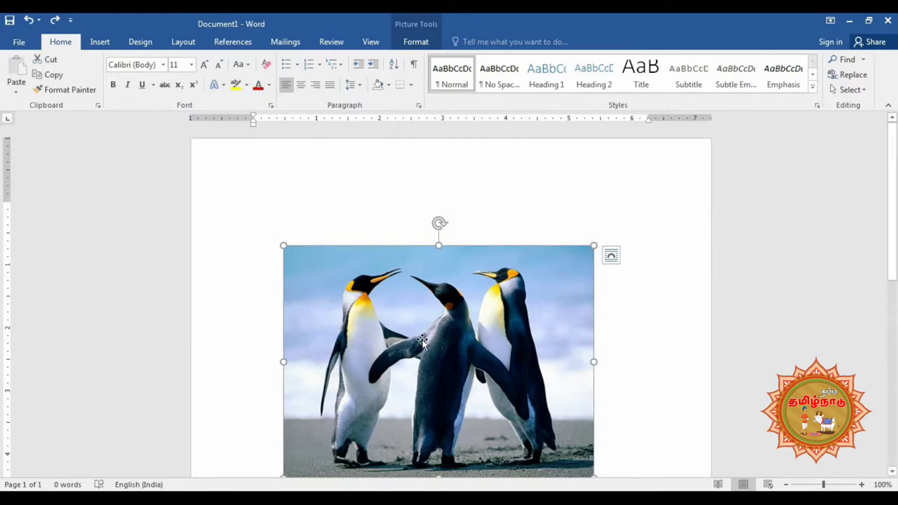
pyautogui.click(416, 43)
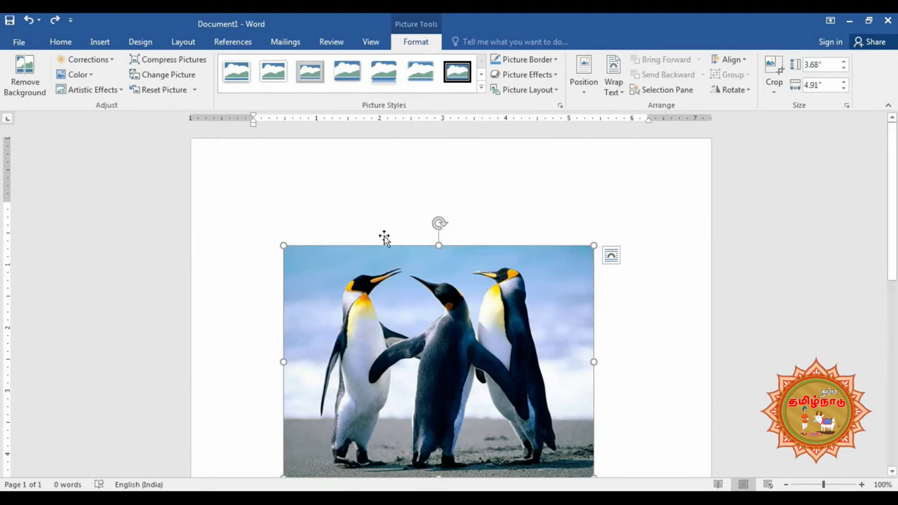
pyautogui.scroll(-3, 494, 349)
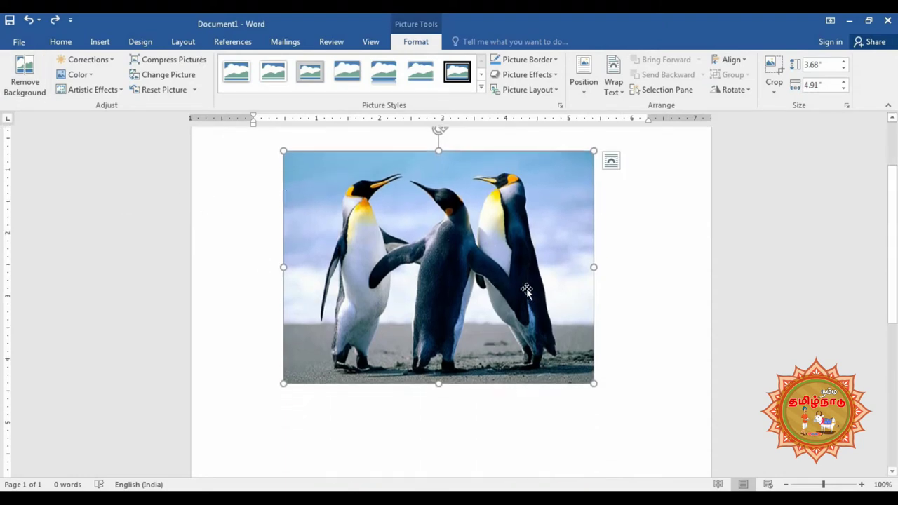
pyautogui.scroll(1, 532, 298)
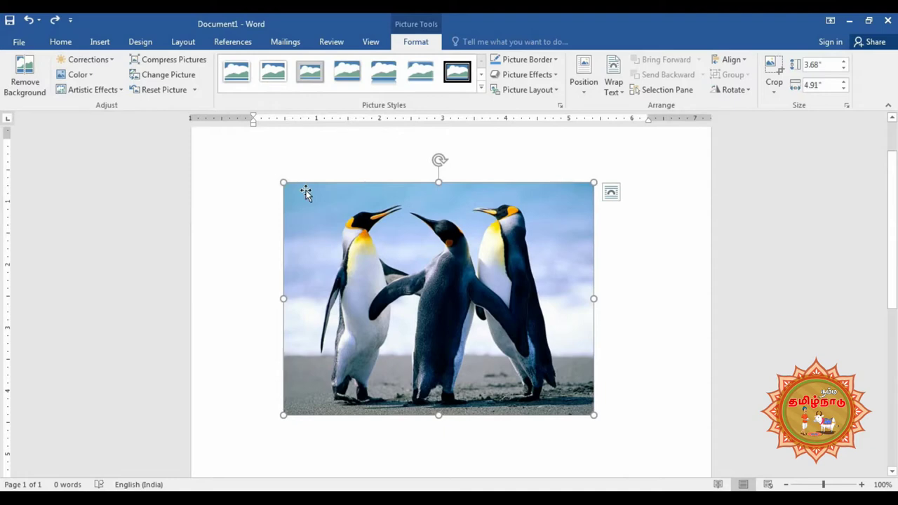
pyautogui.click(24, 83)
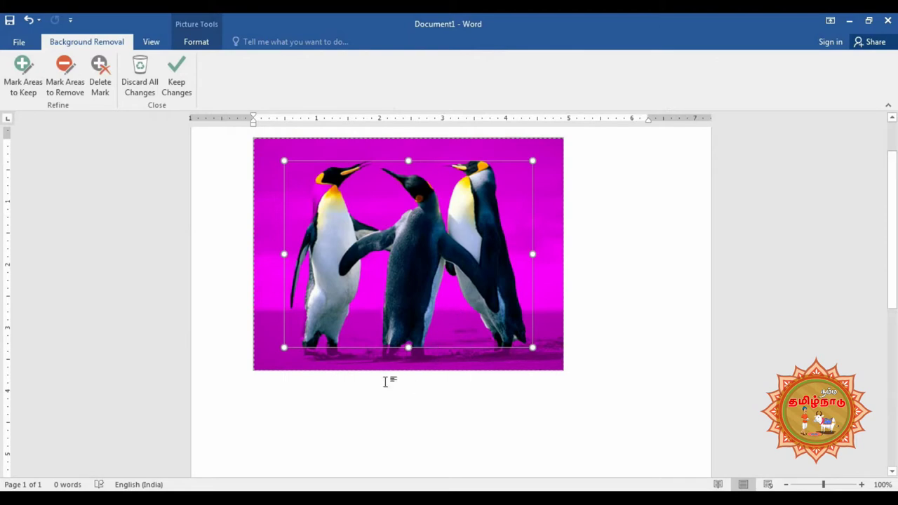
pyautogui.click(171, 79)
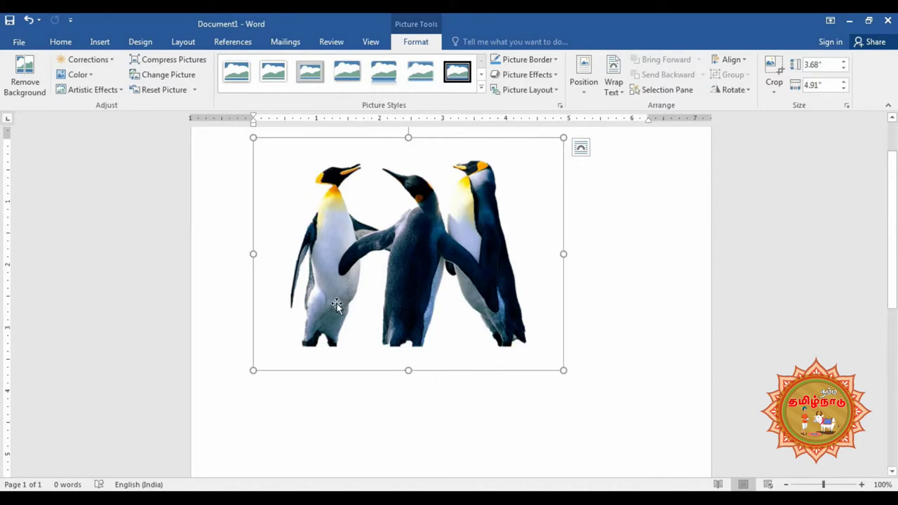
pyautogui.click(30, 20)
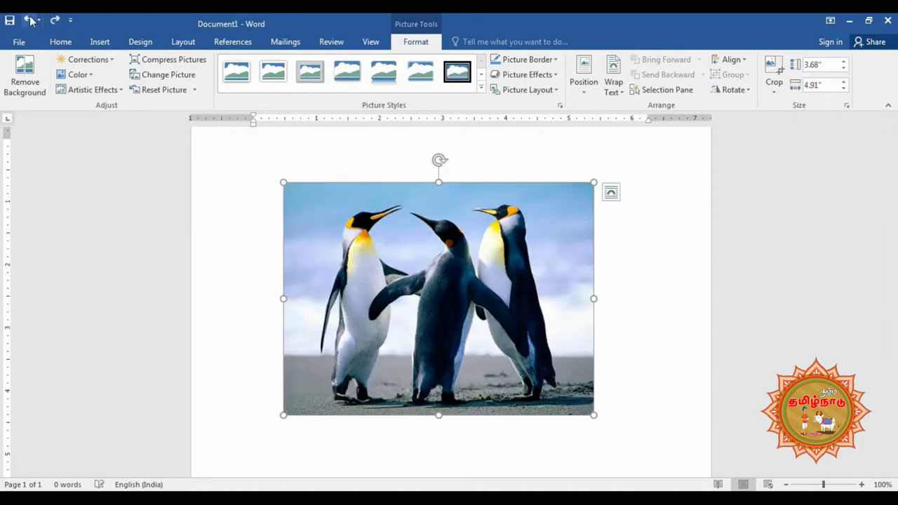
pyautogui.click(113, 60)
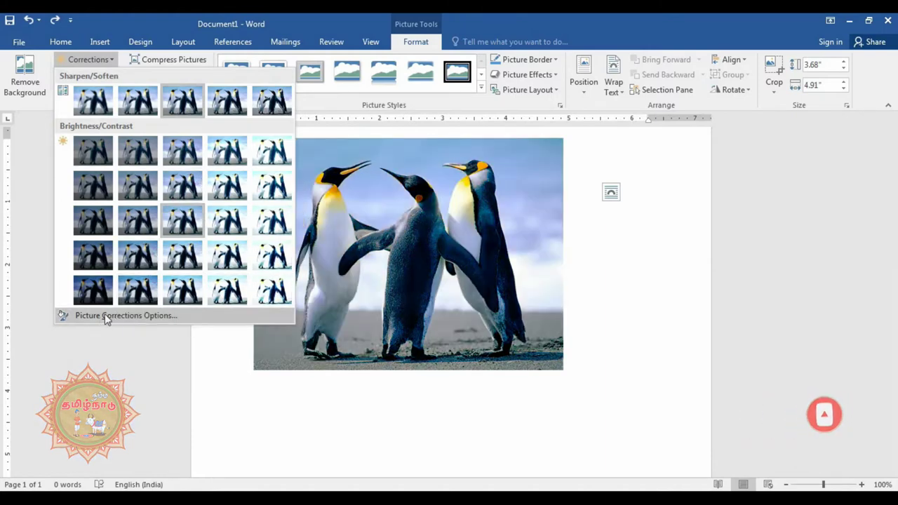
pyautogui.click(161, 316)
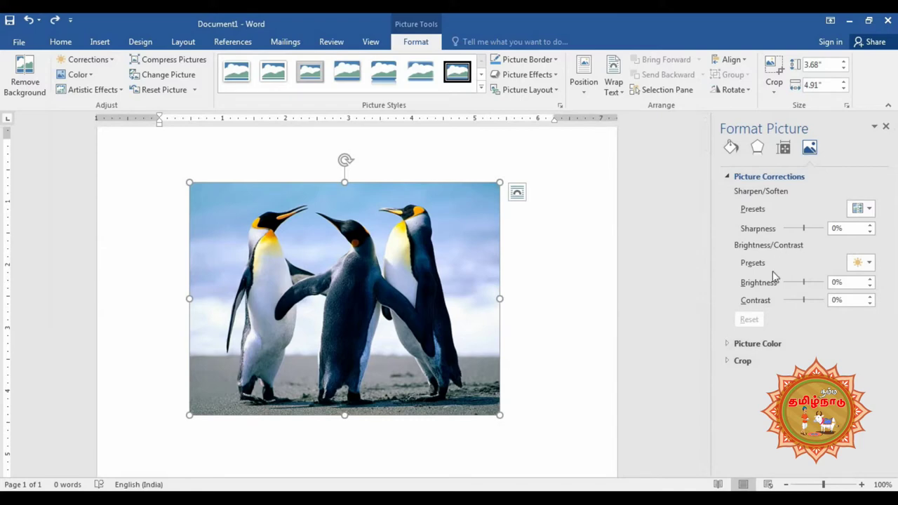
pyautogui.click(726, 344)
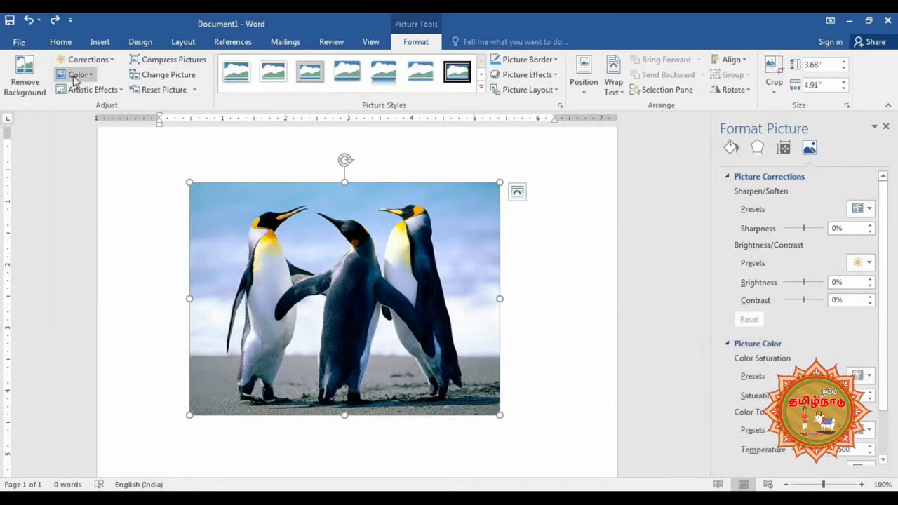
pyautogui.click(886, 127)
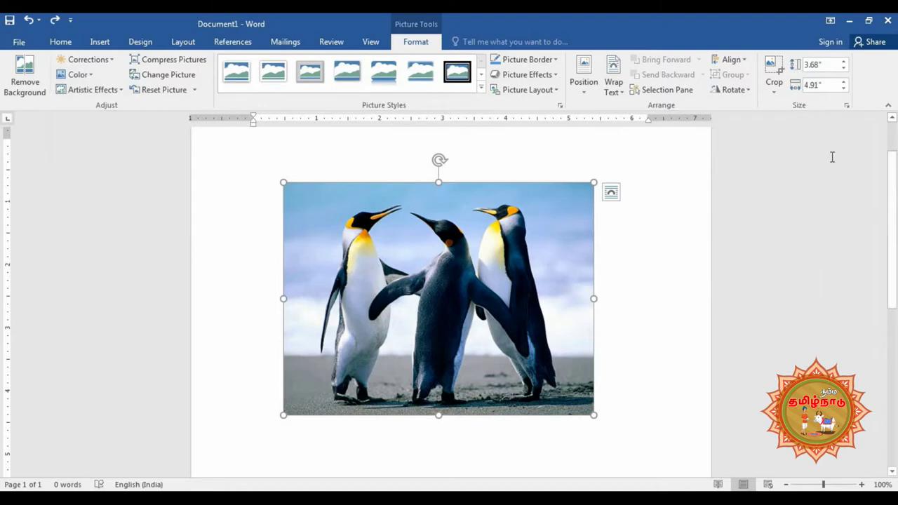
pyautogui.click(91, 75)
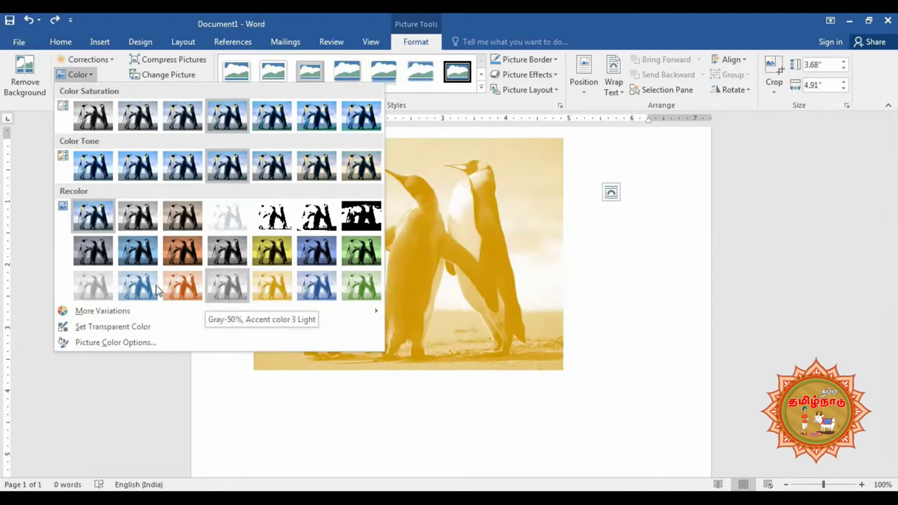
pyautogui.moveTo(365, 311)
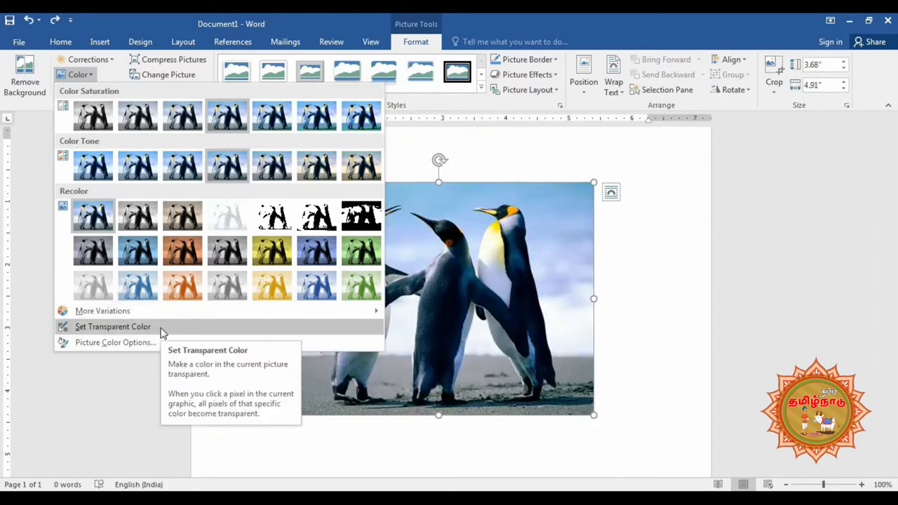
pyautogui.click(115, 342)
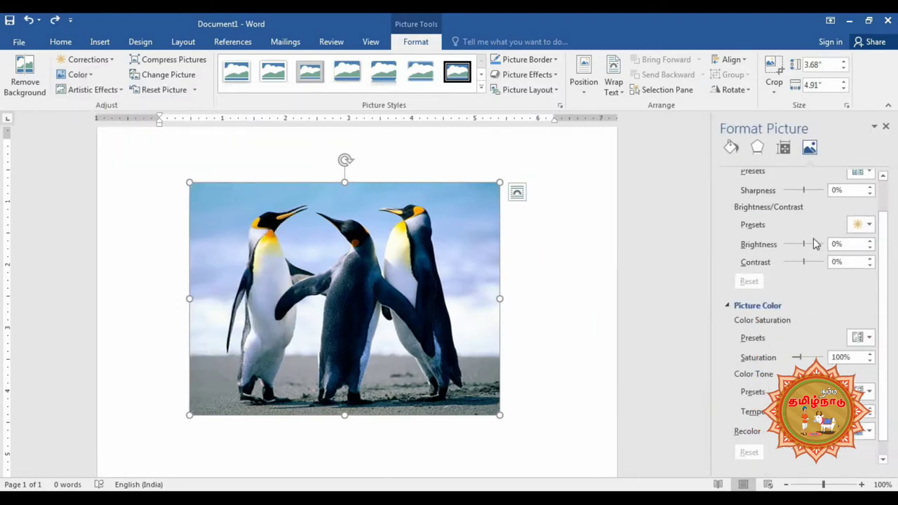
pyautogui.click(729, 310)
pyautogui.click(727, 176)
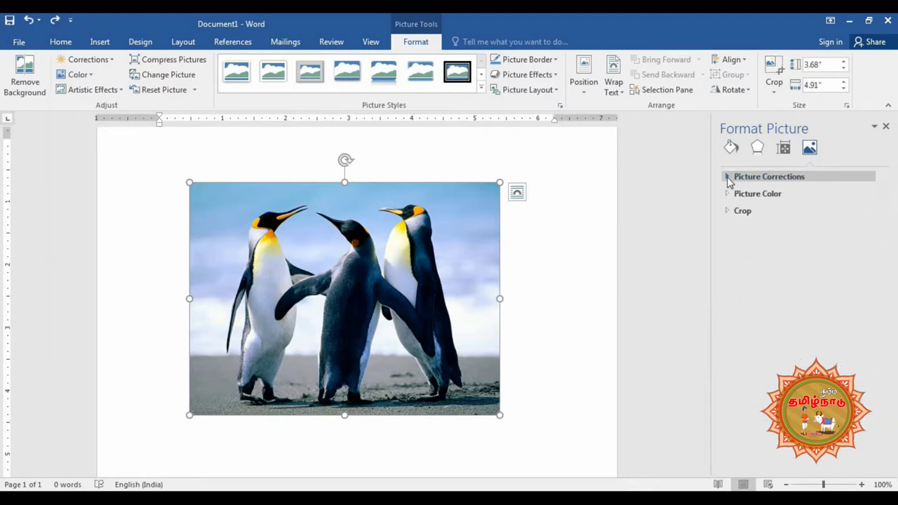
pyautogui.click(885, 128)
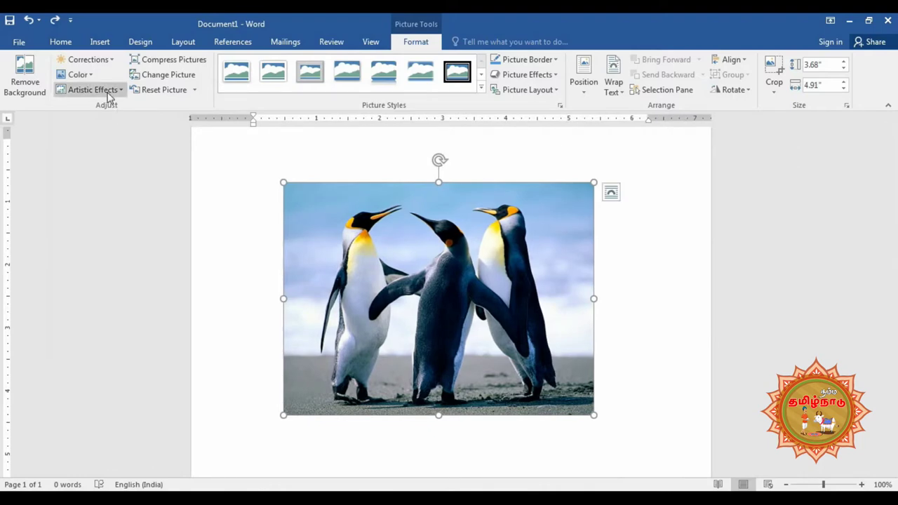
pyautogui.click(122, 90)
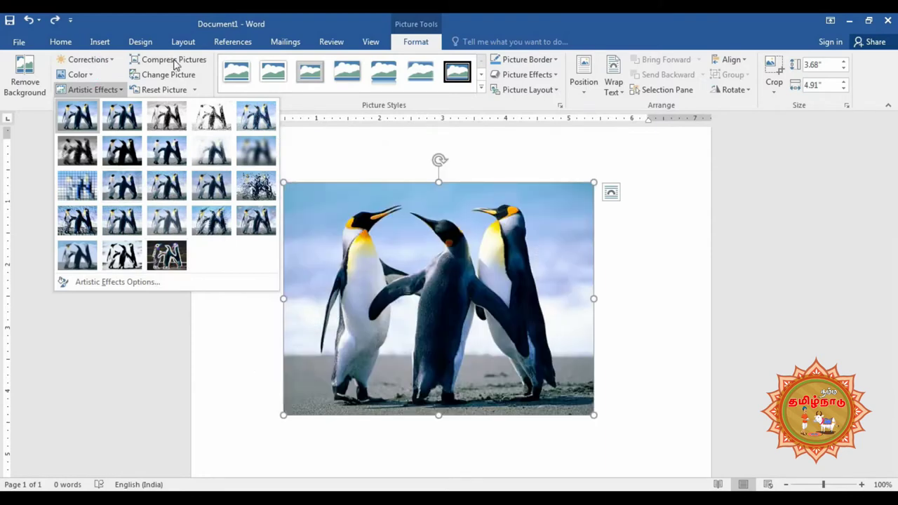
pyautogui.click(181, 17)
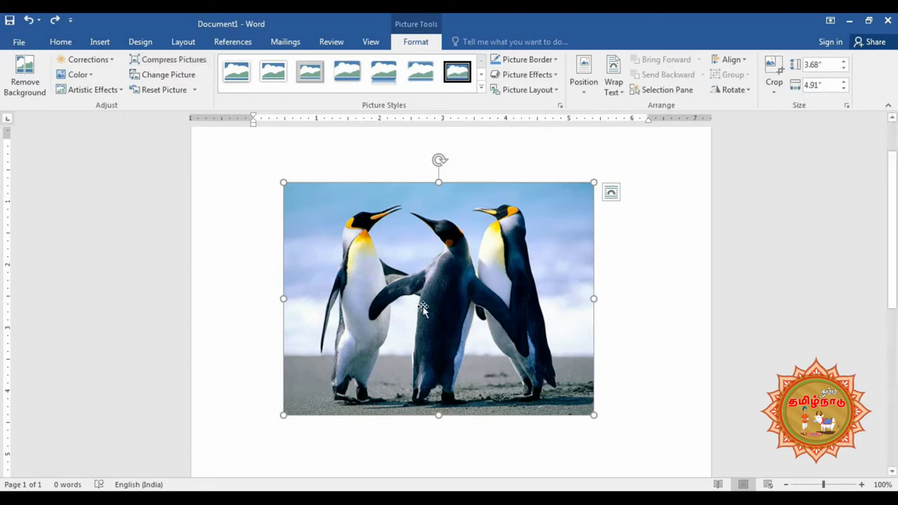
pyautogui.click(173, 59)
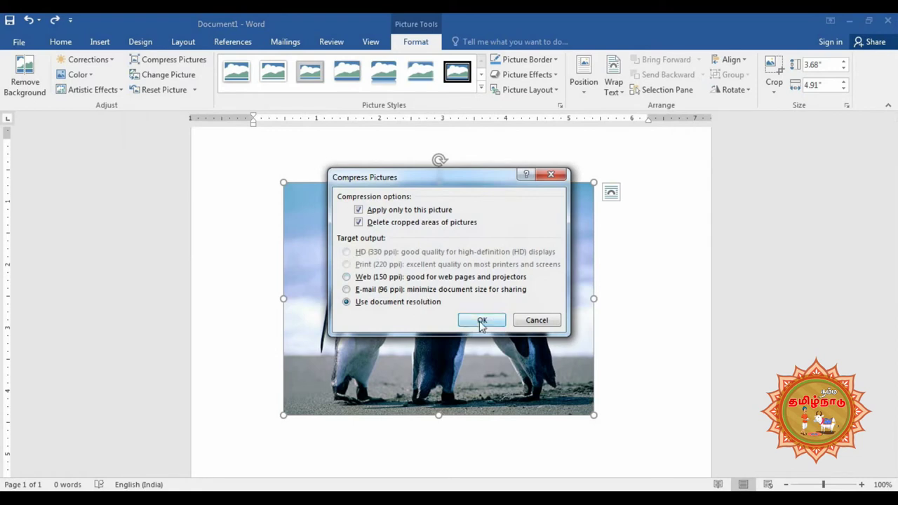
pyautogui.click(525, 322)
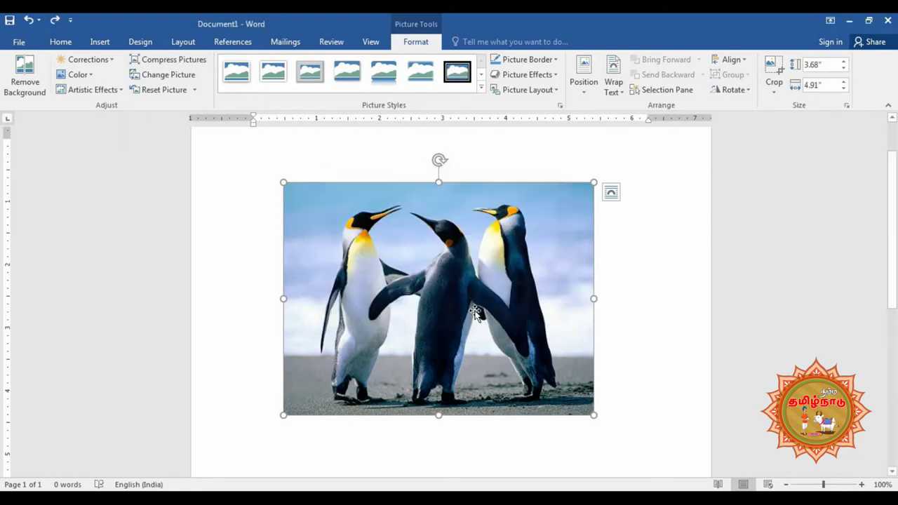
pyautogui.click(159, 80)
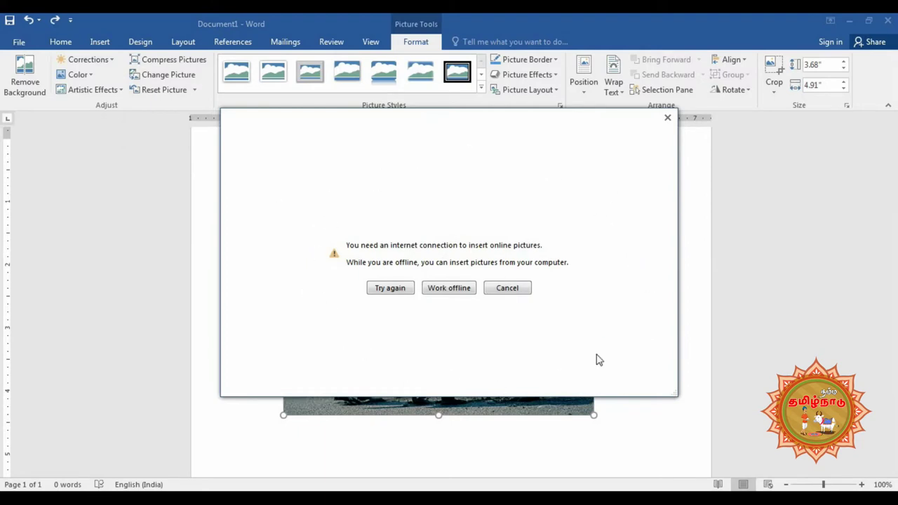
pyautogui.click(667, 117)
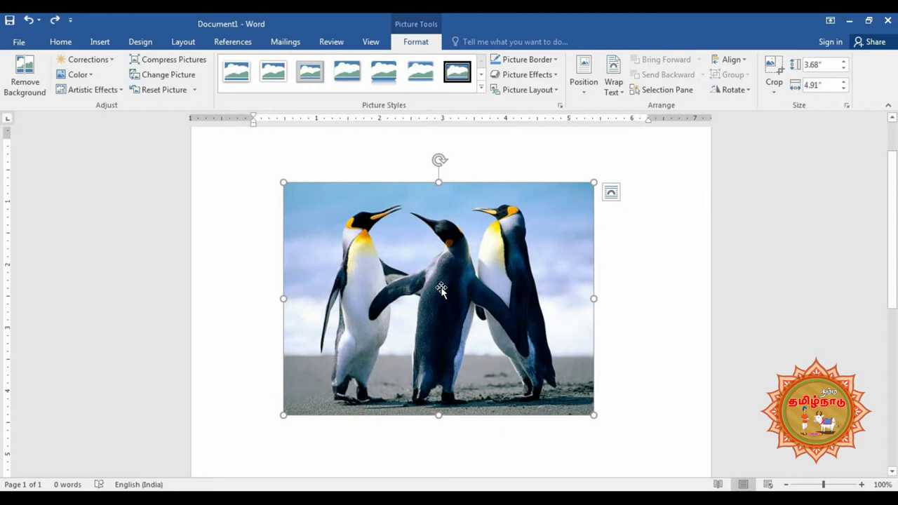
# Step: Reset the penguin picture's formatting and restore its original size with Reset Picture & Size
pyautogui.click(194, 91)
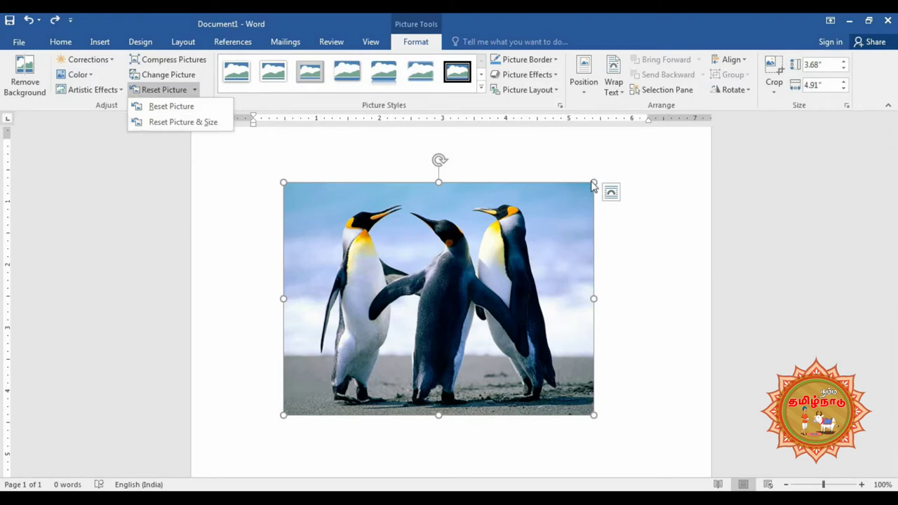
pyautogui.click(168, 109)
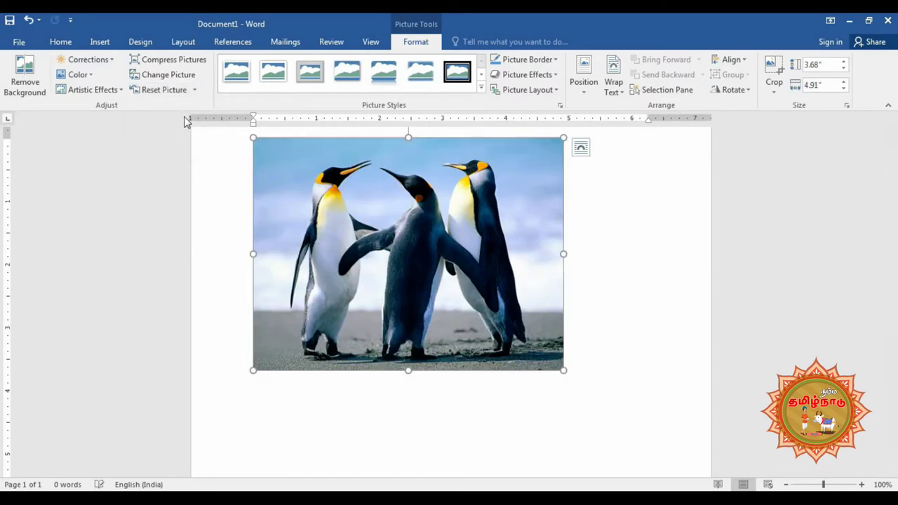
pyautogui.click(194, 92)
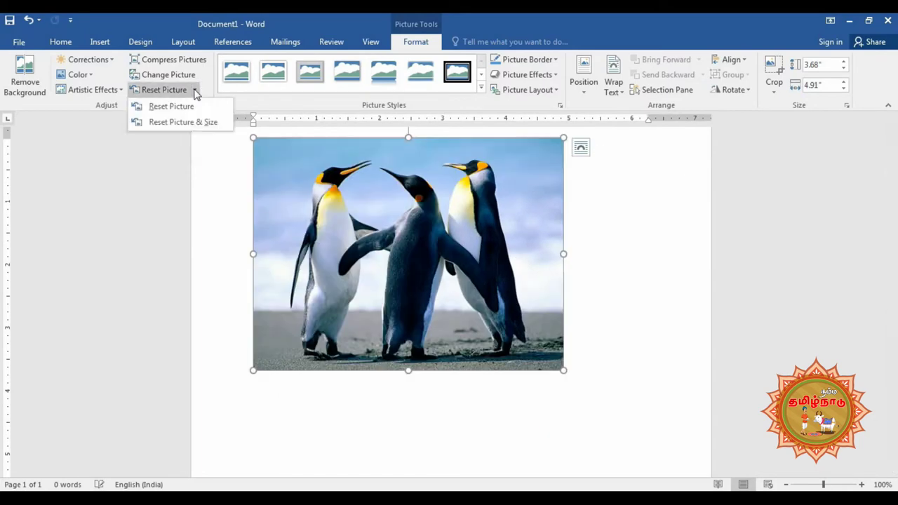
pyautogui.click(195, 123)
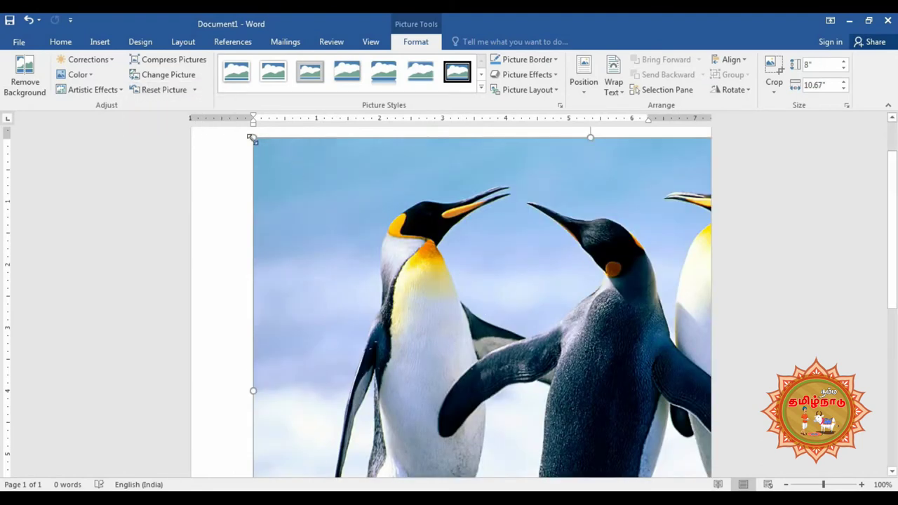
# Step: Shrink the picture to 4.33" by 5.78" with the top-left corner handle
pyautogui.moveTo(253, 137); pyautogui.dragTo(561, 379)
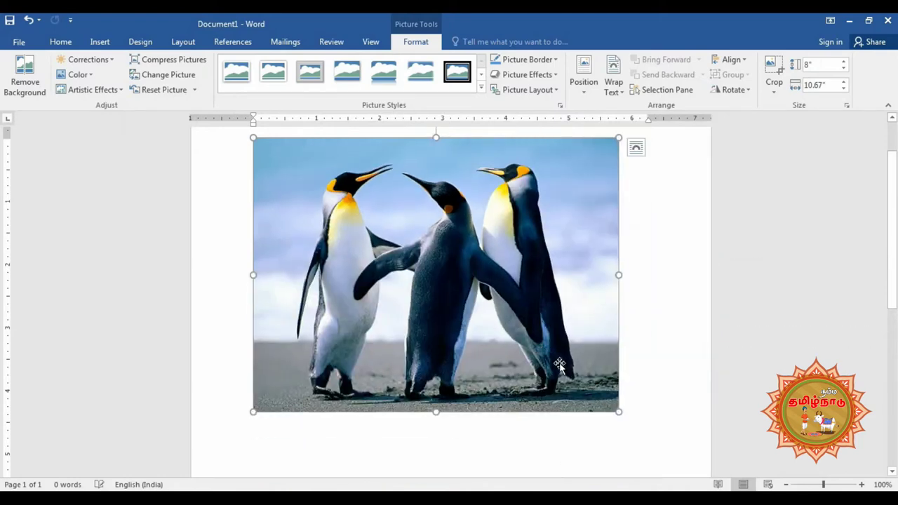
pyautogui.click(194, 90)
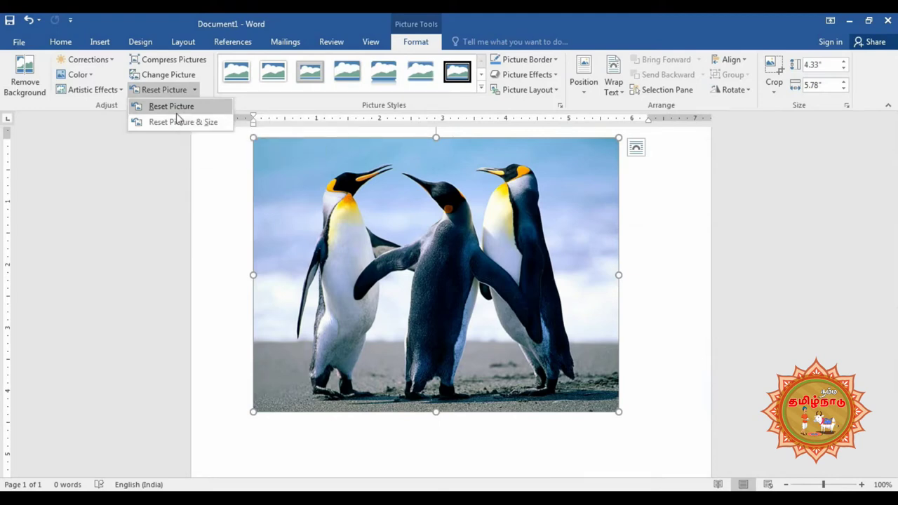
pyautogui.click(298, 19)
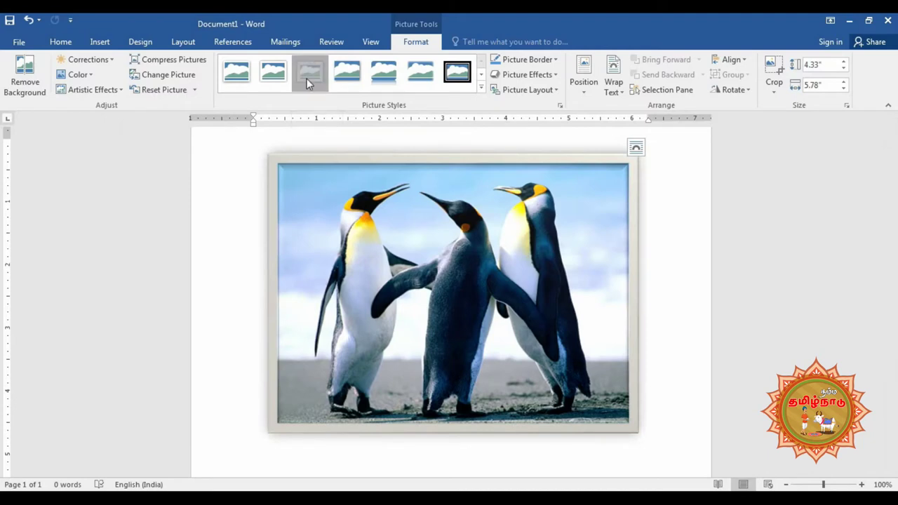
# Step: Try the Reflected Rounded Rectangle style, then settle on the Metal Frame picture style
pyautogui.click(302, 77)
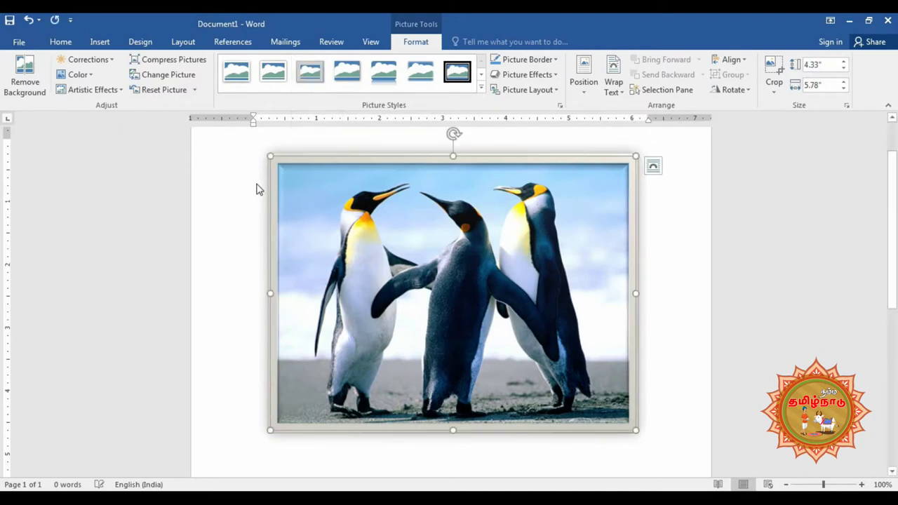
pyautogui.click(385, 75)
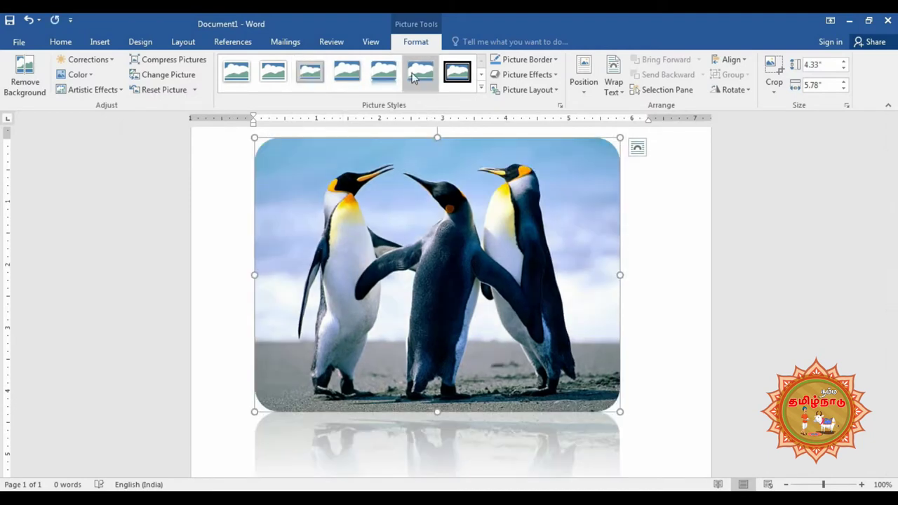
pyautogui.click(306, 68)
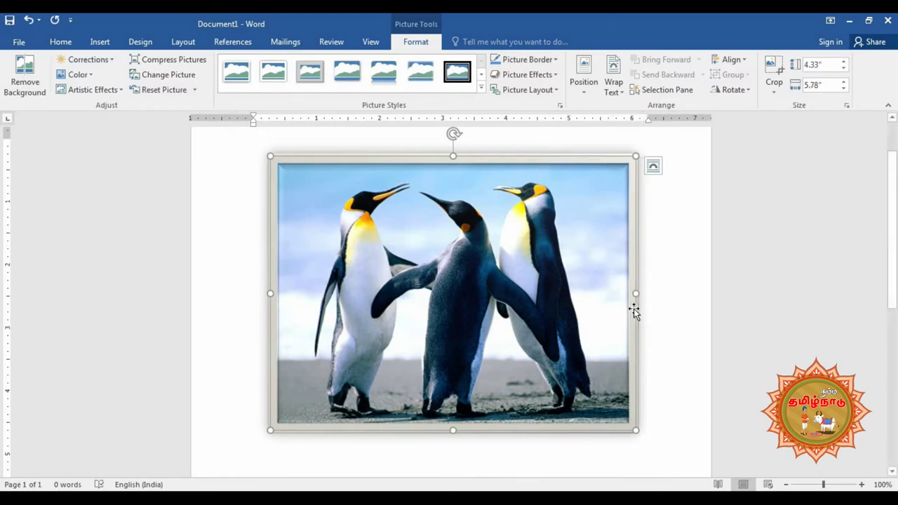
# Step: Try a pale blue border, then give the picture a red Standard Colors border
pyautogui.click(558, 64)
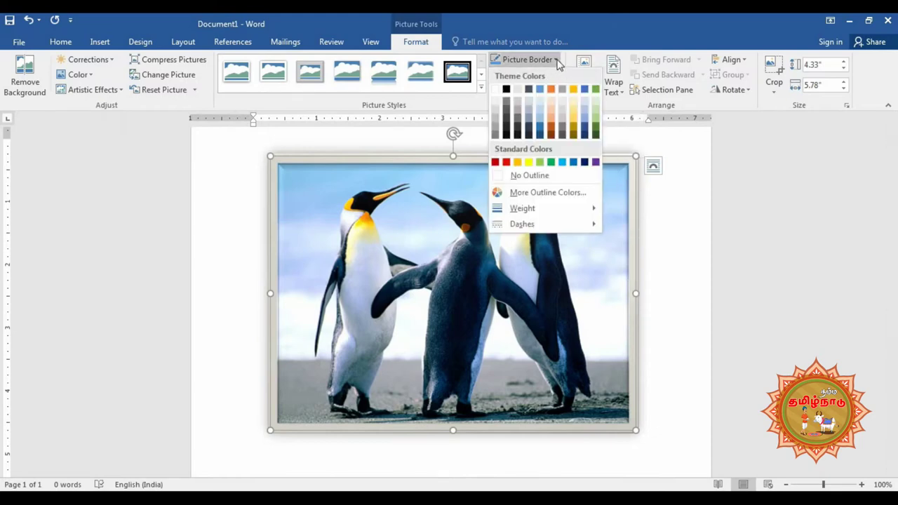
pyautogui.click(536, 119)
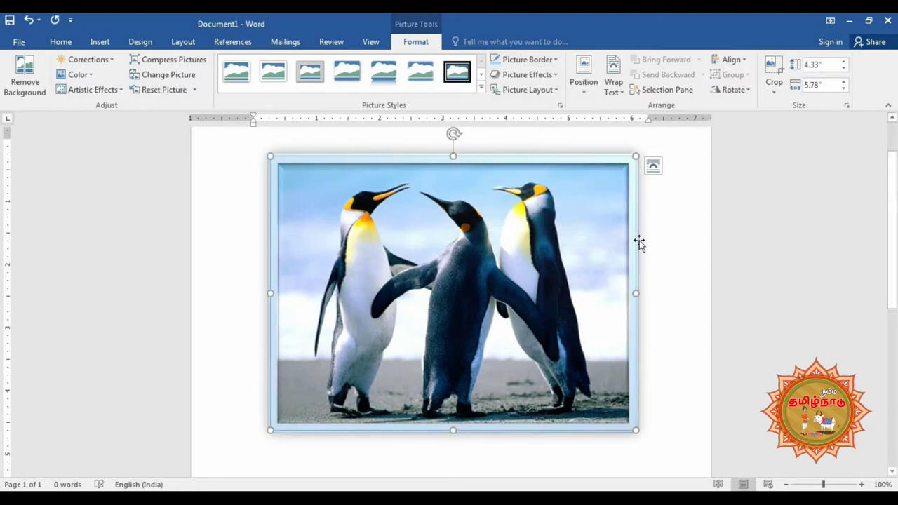
pyautogui.click(558, 60)
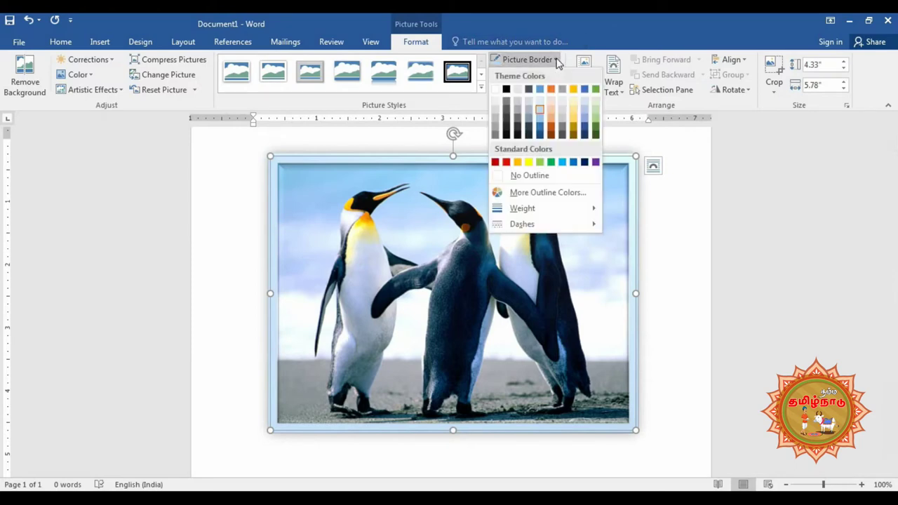
pyautogui.click(506, 162)
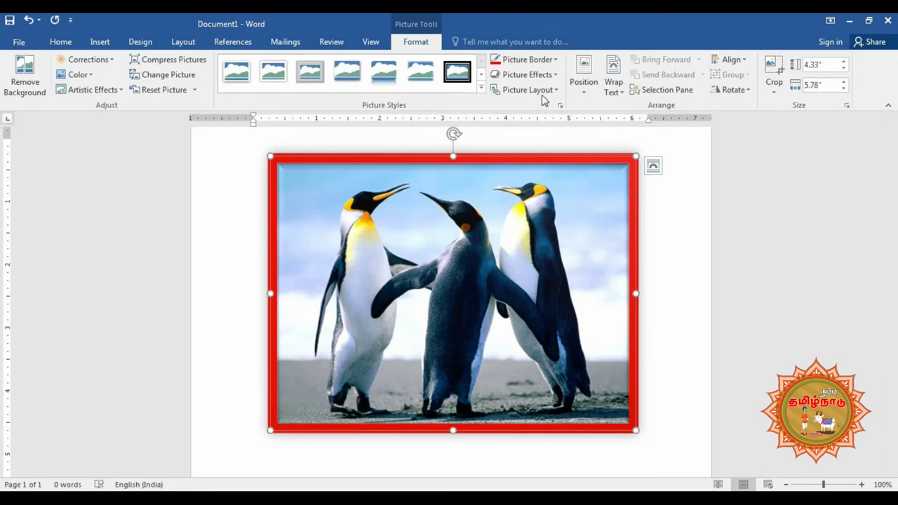
pyautogui.click(557, 74)
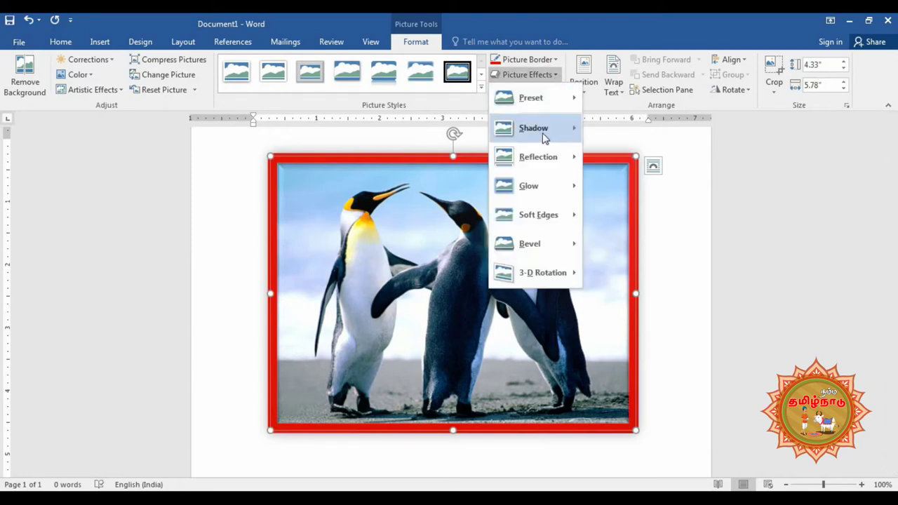
# Step: Add an Offset Diagonal Bottom Right outer shadow to the red-bordered penguin picture
pyautogui.moveTo(545, 133)
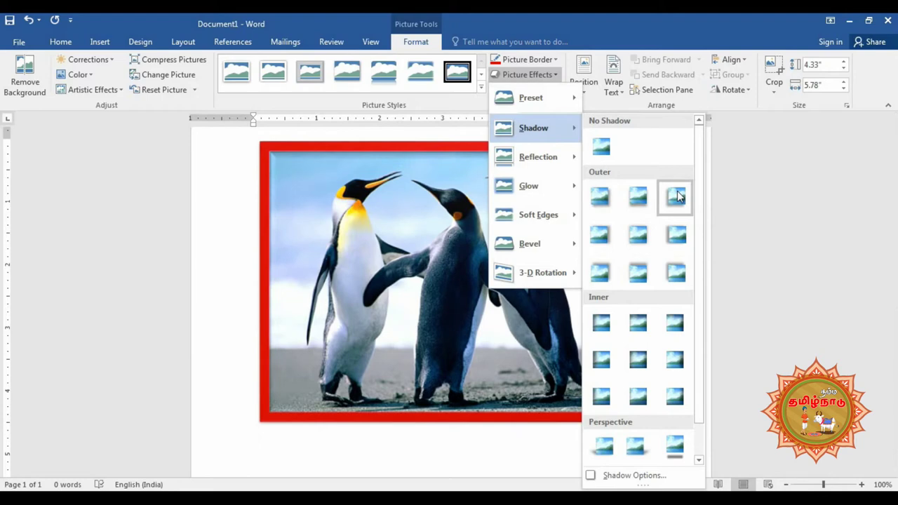
pyautogui.click(601, 194)
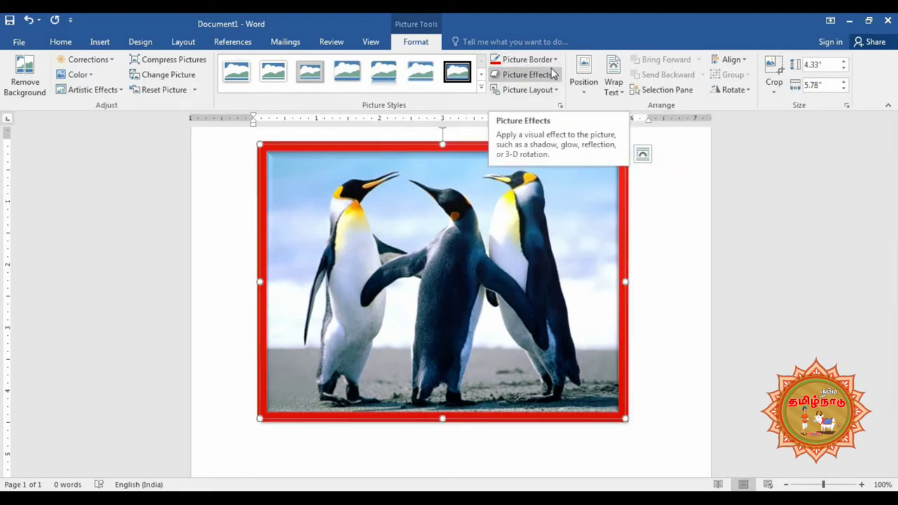
pyautogui.click(554, 90)
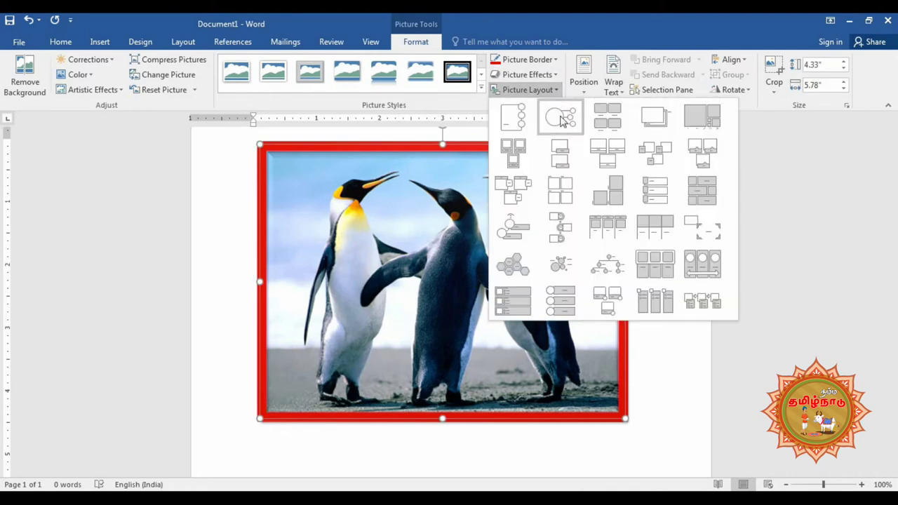
# Step: Convert the picture to a circular picture layout with 'Text' typed as its caption
pyautogui.click(560, 118)
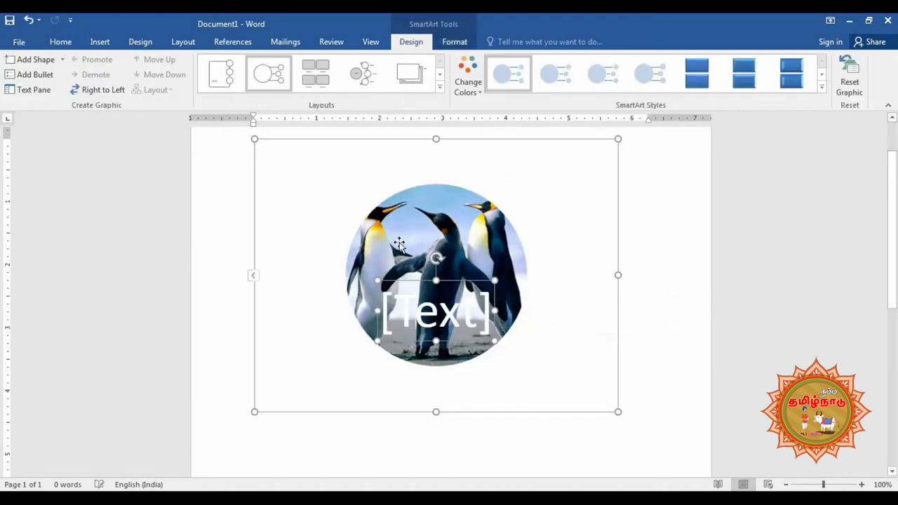
pyautogui.click(446, 309)
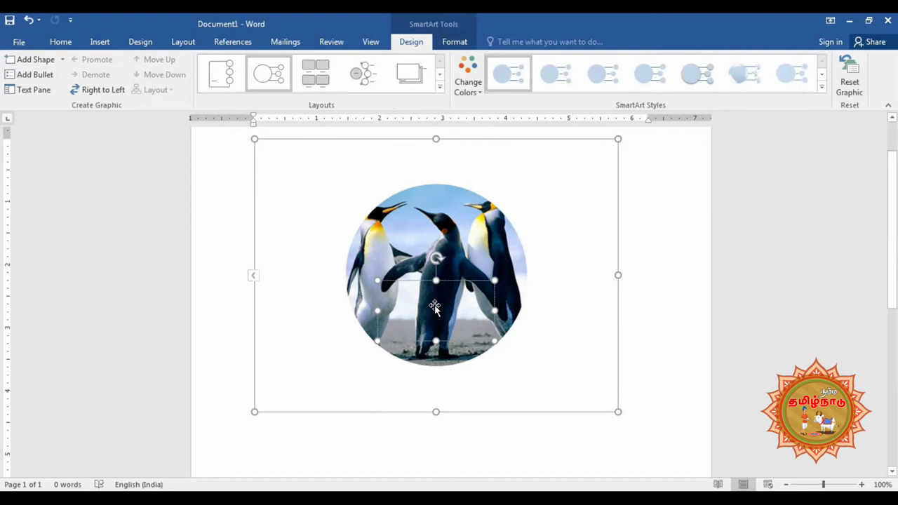
pyautogui.write('Te')
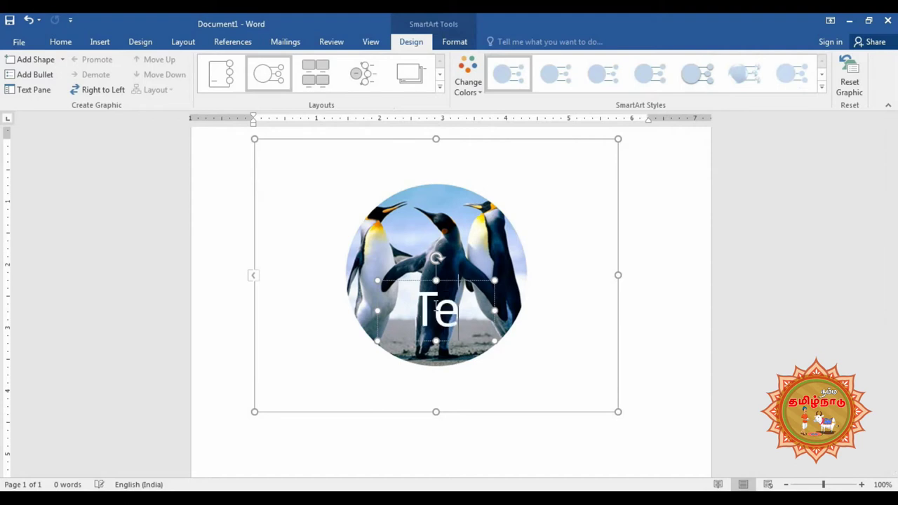
pyautogui.write('xt')
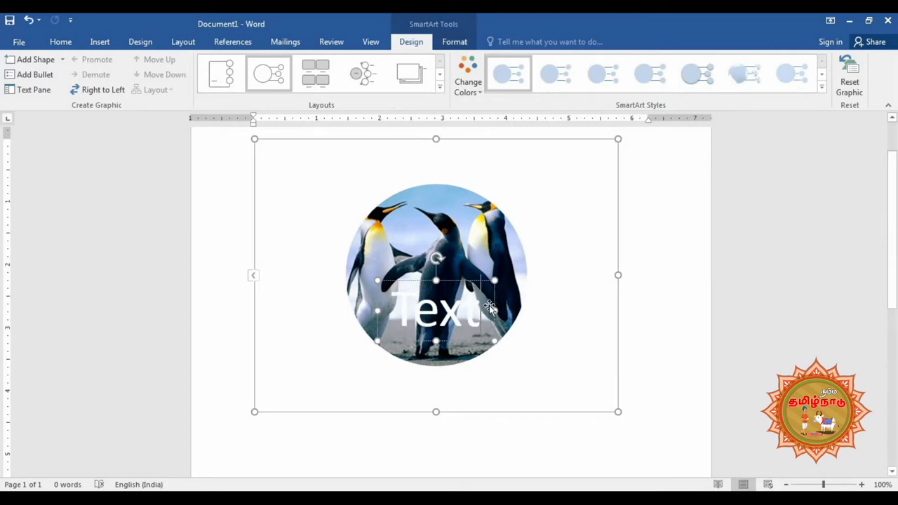
pyautogui.doubleClick(402, 306)
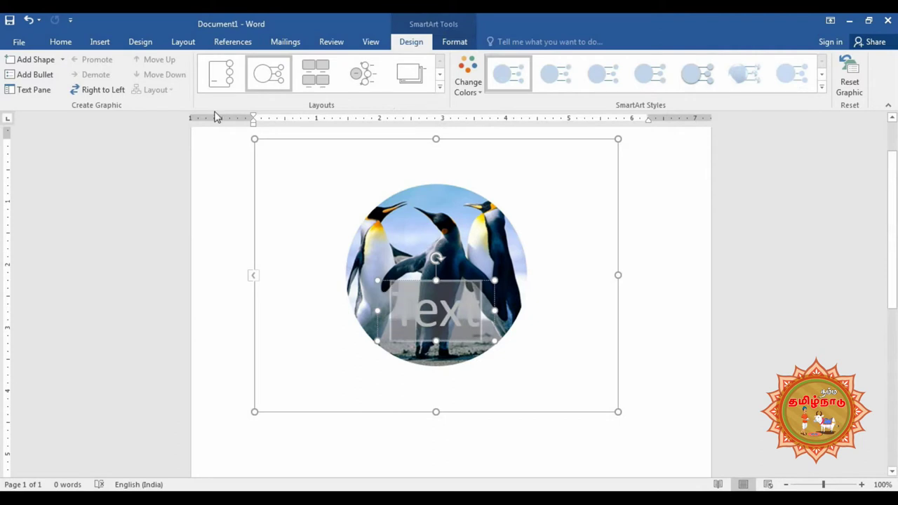
pyautogui.click(61, 42)
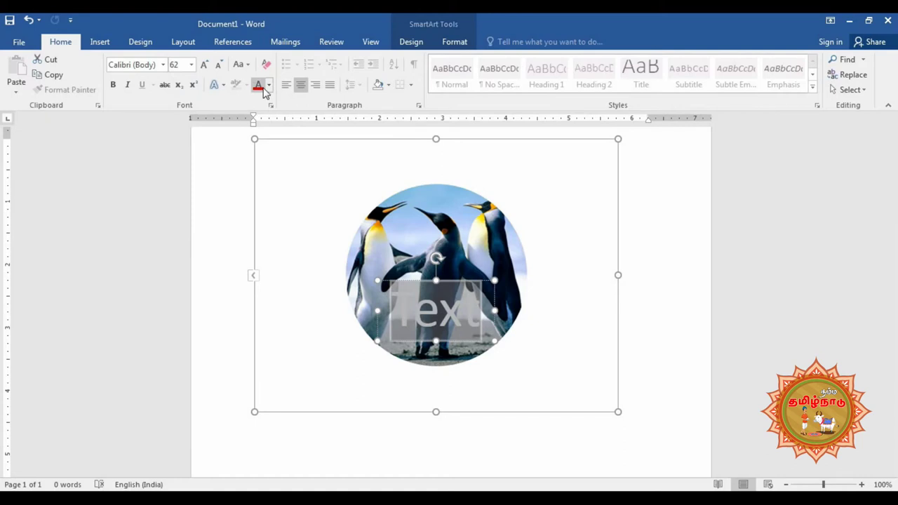
# Step: Try dark and red font colours on the 'Text' caption, then undo the red
pyautogui.click(269, 86)
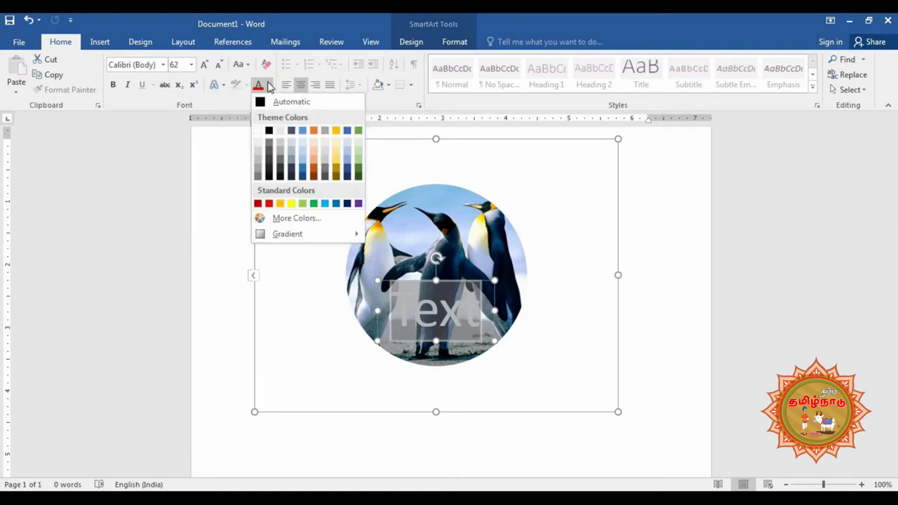
pyautogui.click(271, 179)
pyautogui.click(268, 85)
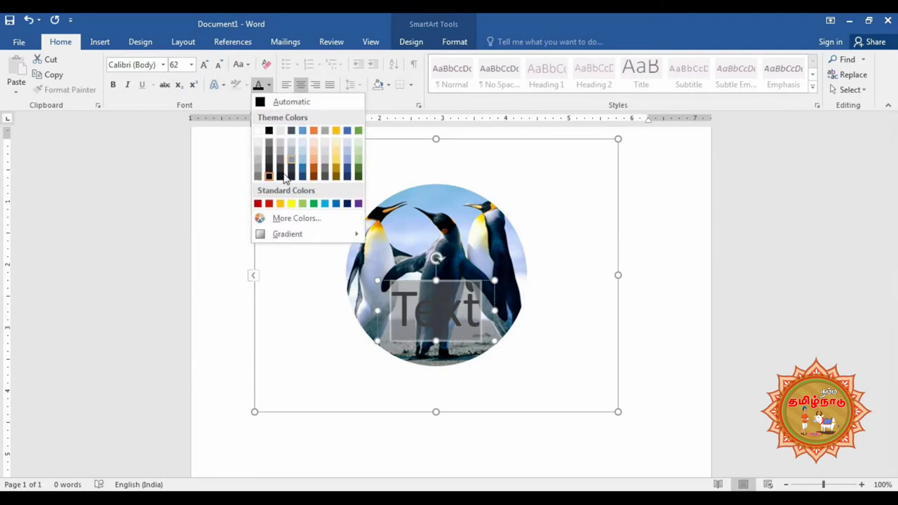
pyautogui.click(268, 204)
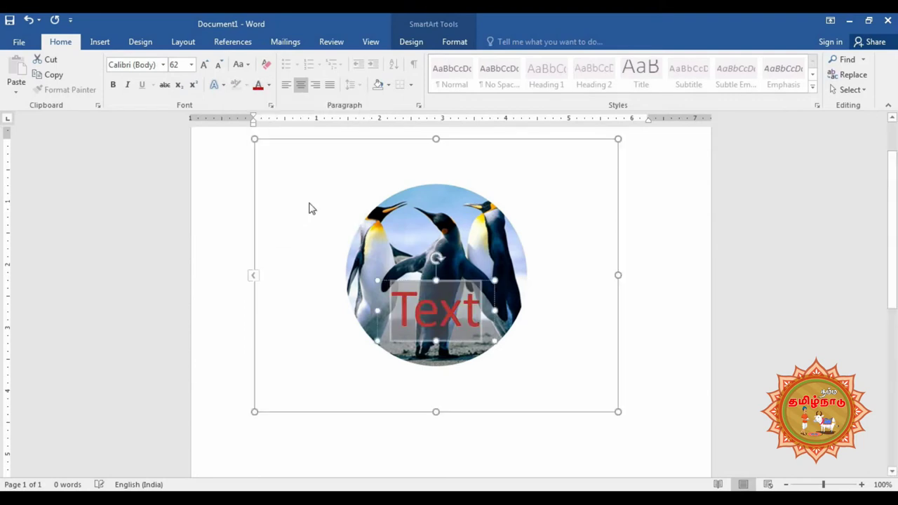
pyautogui.click(465, 261)
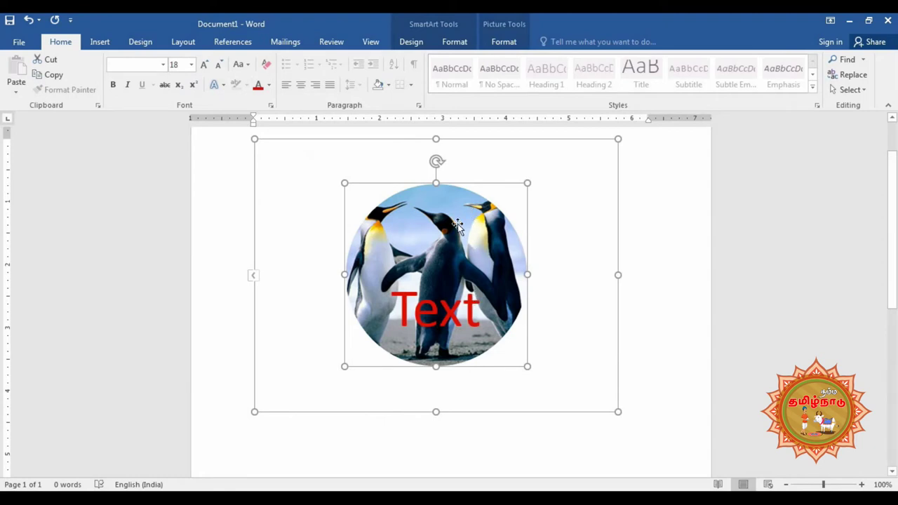
pyautogui.click(30, 20)
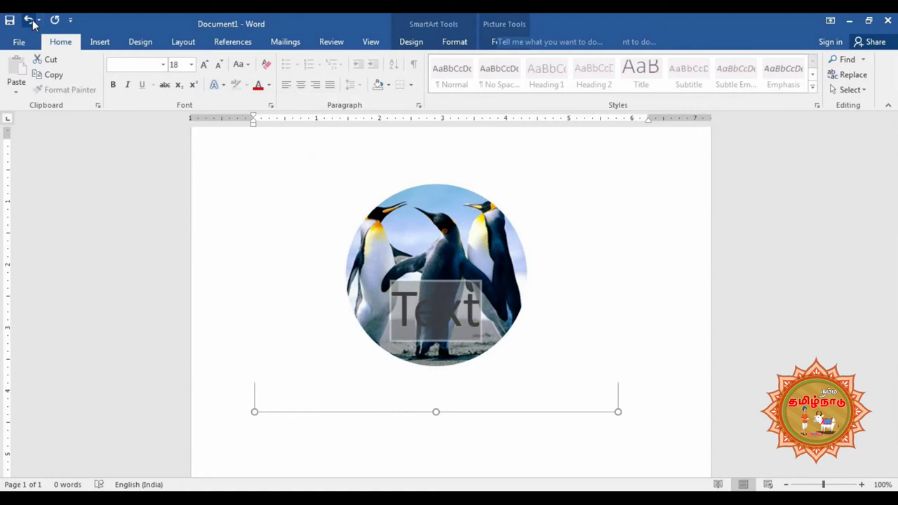
# Step: Undo back to the plain red-bordered penguin picture, then delete the picture
pyautogui.click(29, 20)
pyautogui.click(29, 21)
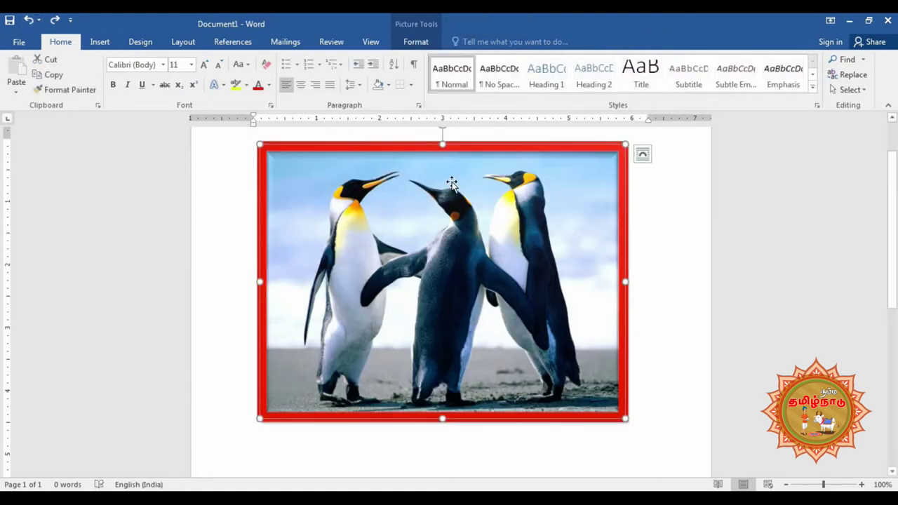
pyautogui.click(420, 44)
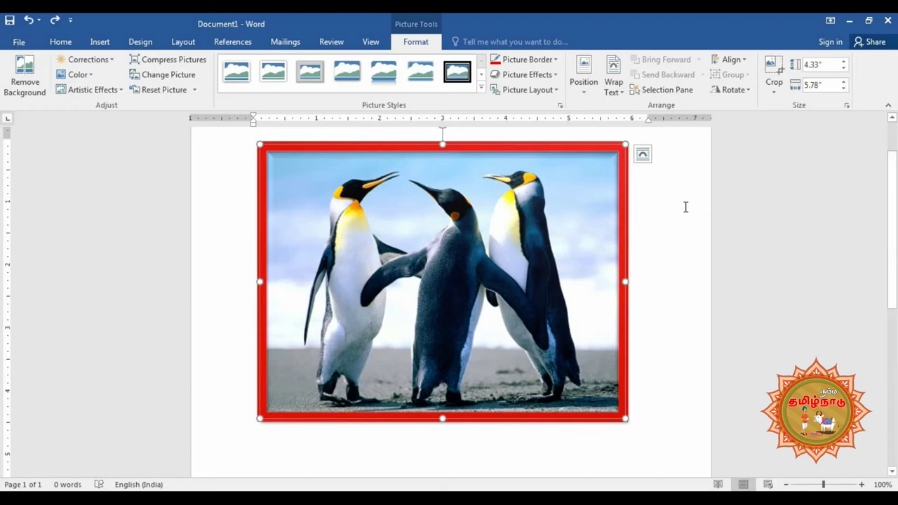
pyautogui.press('Delete')
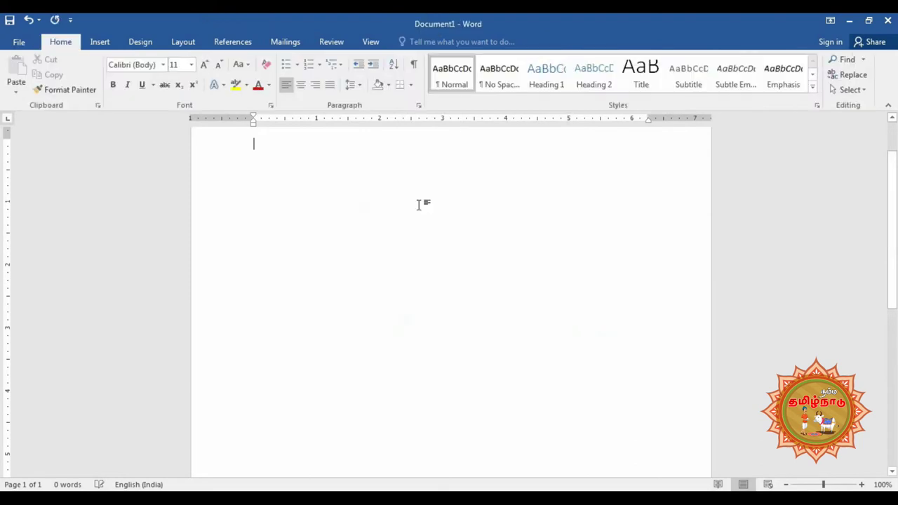
# Step: Insert the Lighthouse sample picture (4.7" by 6.27") onto the blank page
pyautogui.click(98, 44)
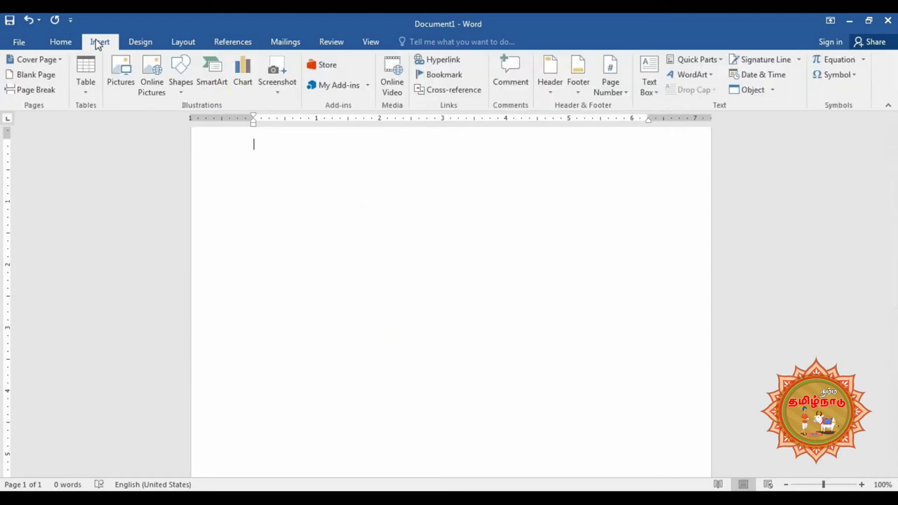
pyautogui.click(119, 73)
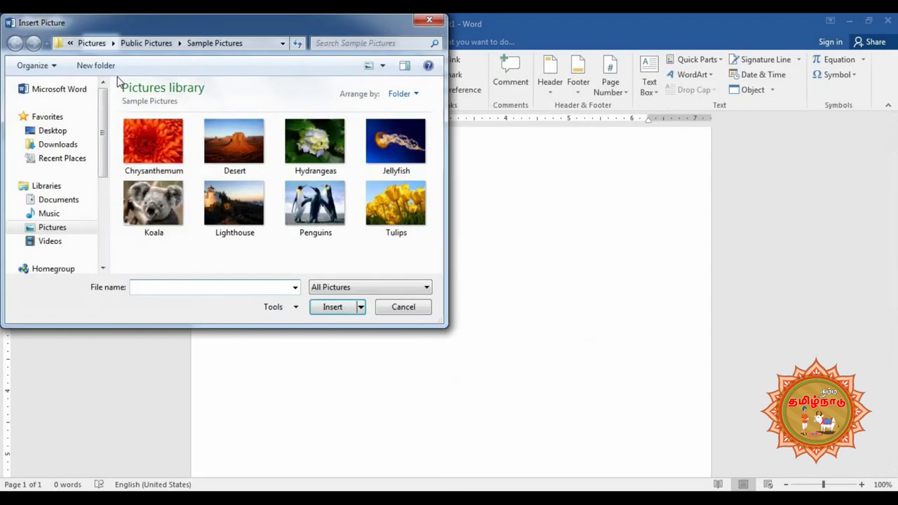
pyautogui.click(258, 226)
pyautogui.click(329, 307)
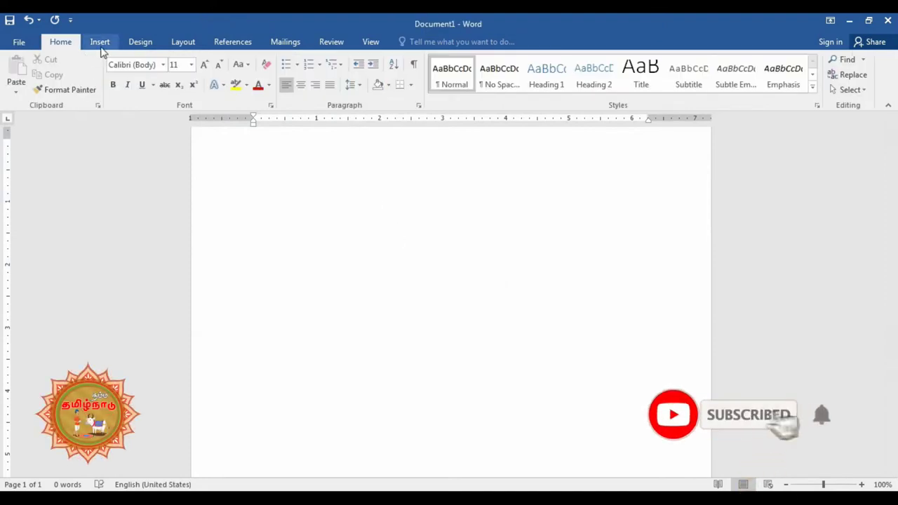
# Step: Enter =rand() to generate five paragraphs of sample text (239 words)
pyautogui.write('=rand')
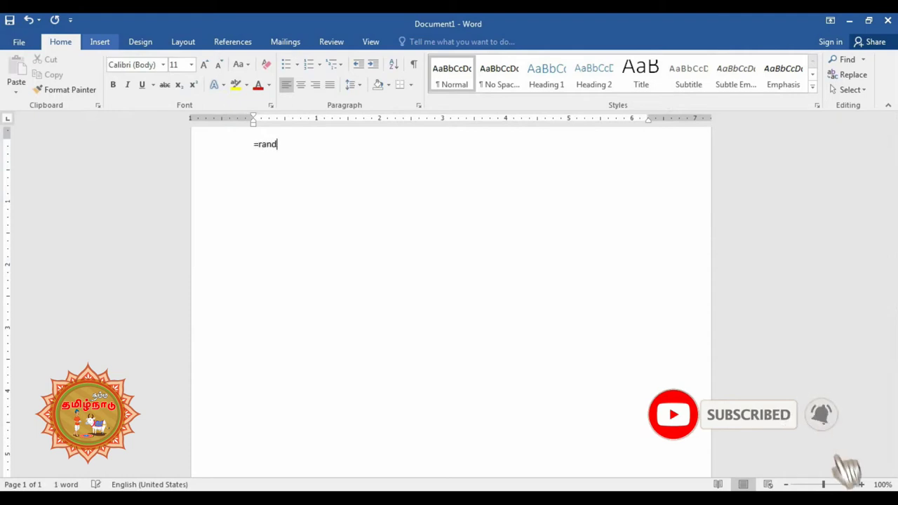
pyautogui.write('(')
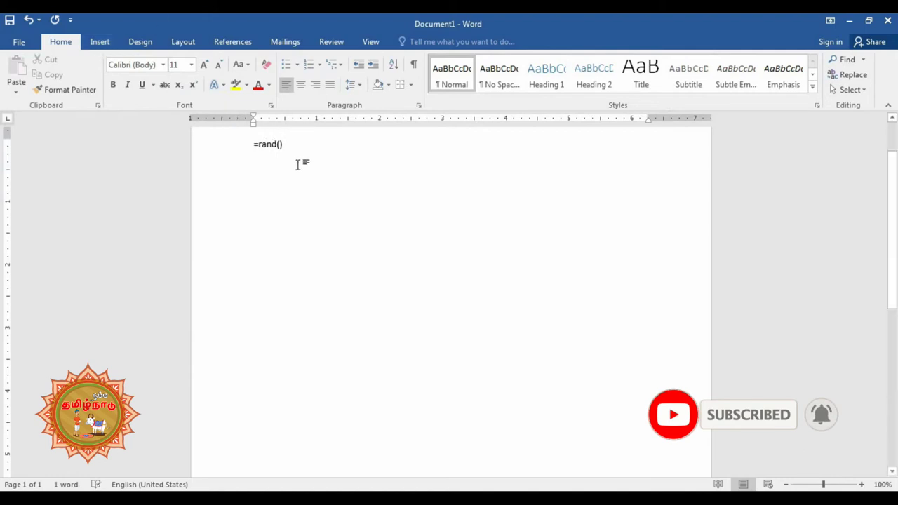
pyautogui.press('Return')
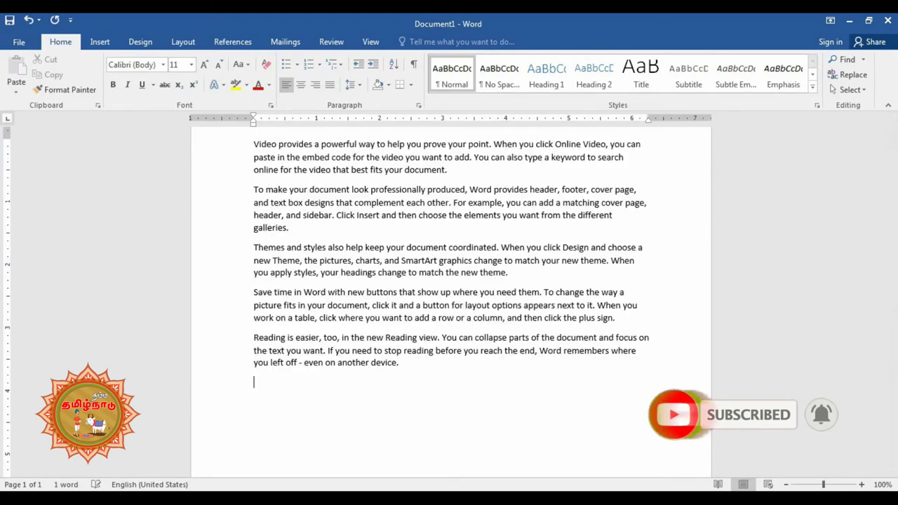
pyautogui.scroll(2, 533, 279)
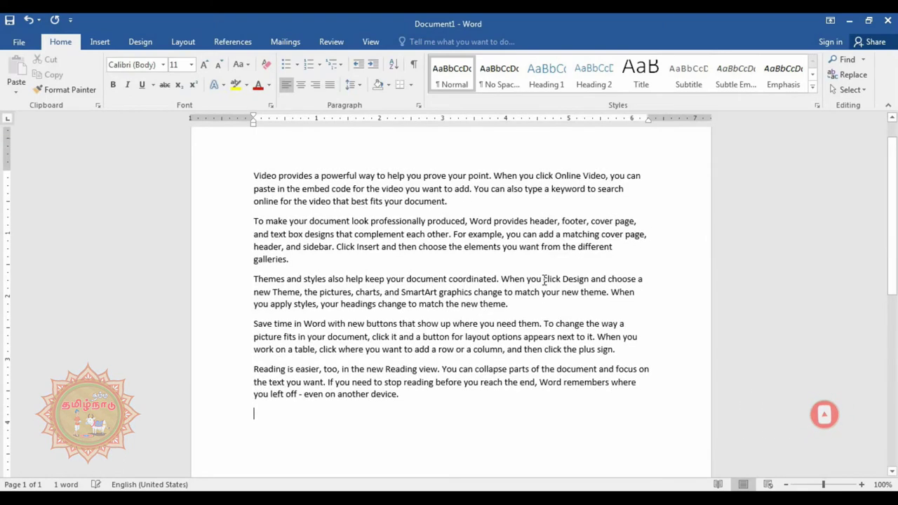
# Step: Join the first three sample paragraphs into one by removing two paragraph breaks
pyautogui.click(471, 232)
pyautogui.press('Delete')
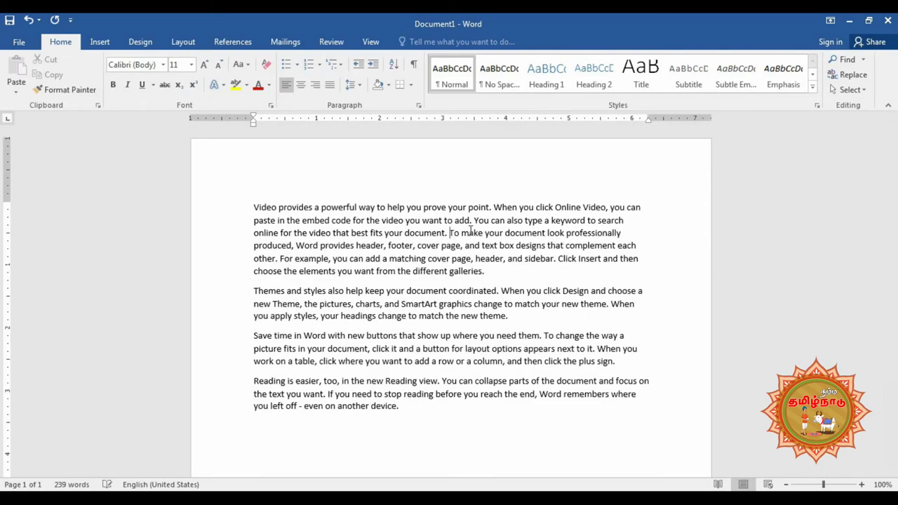
pyautogui.click(496, 271)
pyautogui.press('Delete')
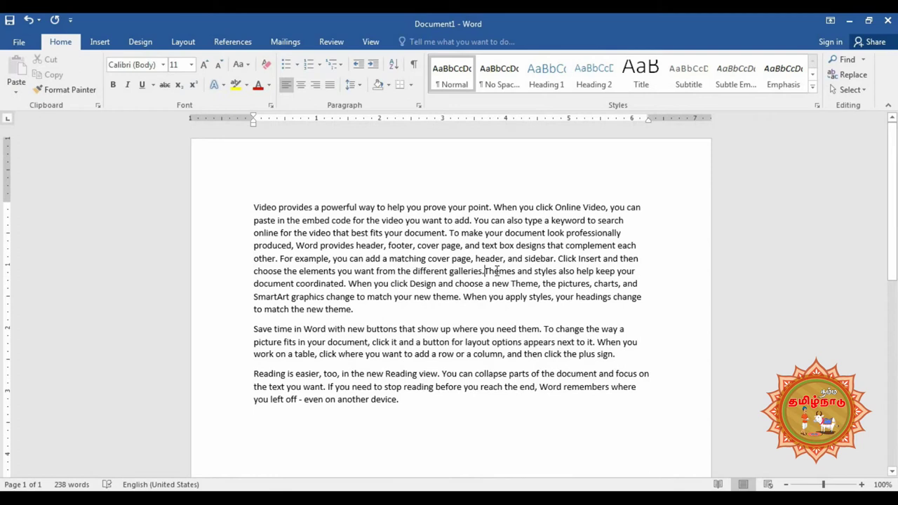
# Step: Justify all the text with 1.5 line spacing and open the Insert Picture browser
pyautogui.hotkey('ctrl', 'a')
pyautogui.hotkey('ctrl', 'j')
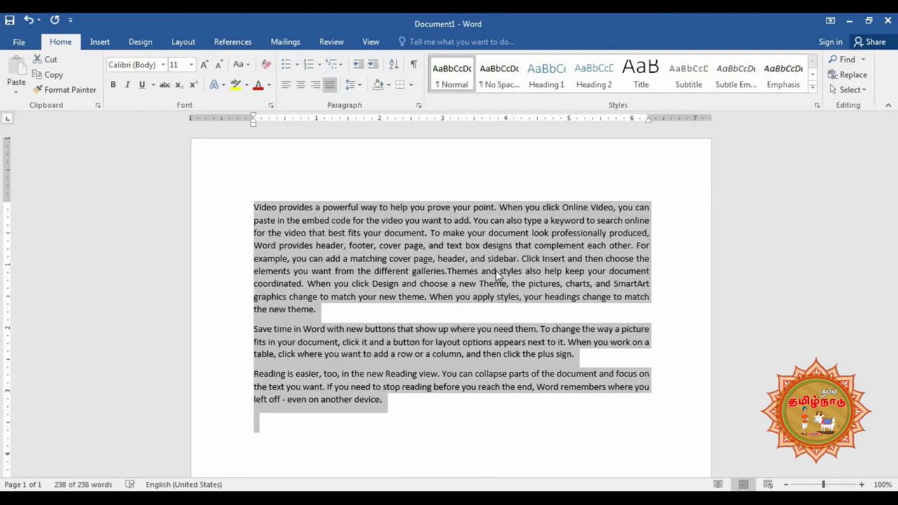
pyautogui.hotkey('ctrl', '5')
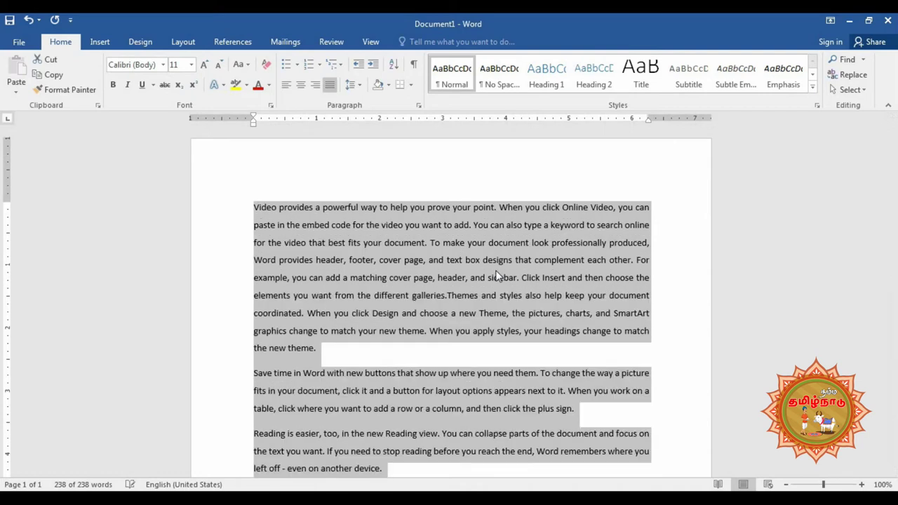
pyautogui.click(347, 353)
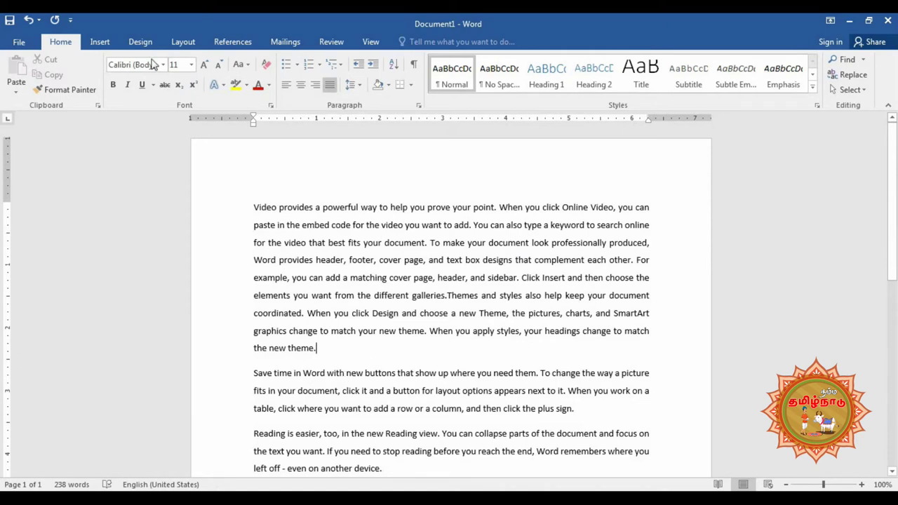
pyautogui.click(100, 42)
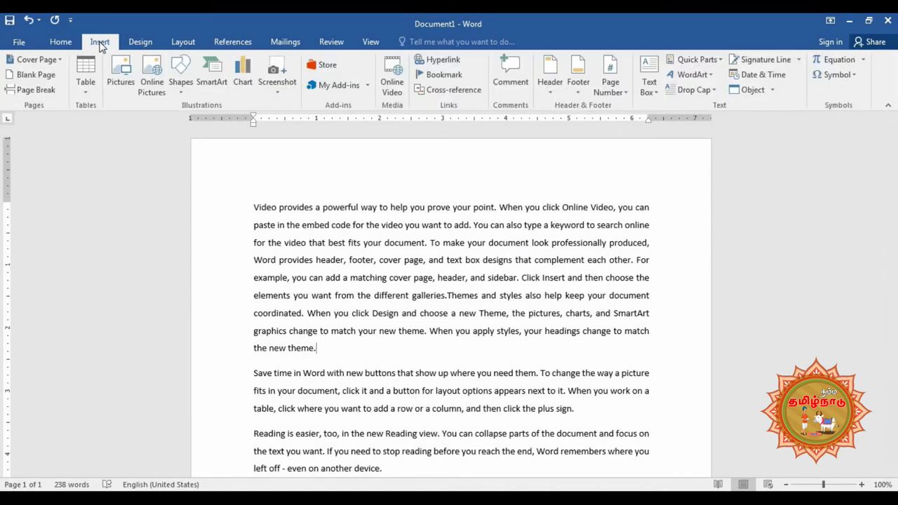
pyautogui.click(128, 76)
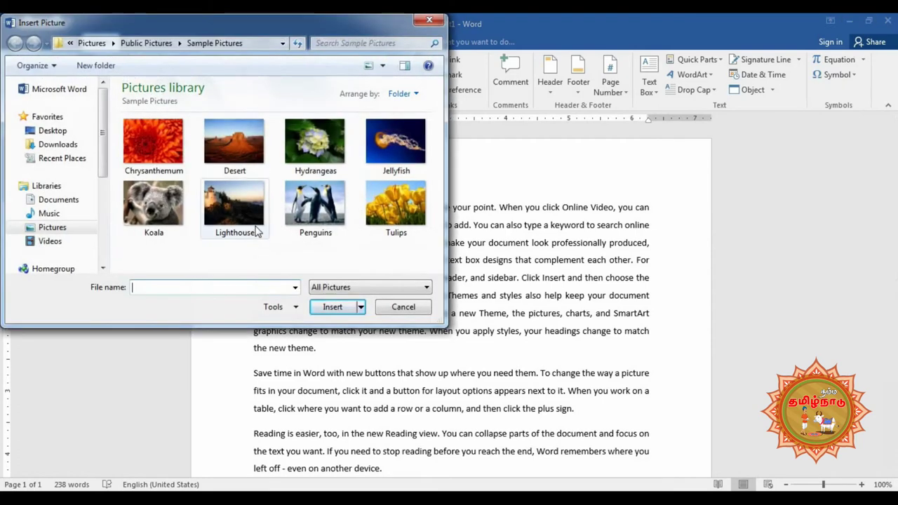
# Step: Insert the Penguins sample picture after 'the new theme' and shrink it to 2.48" by 3.31"
pyautogui.click(315, 204)
pyautogui.click(335, 307)
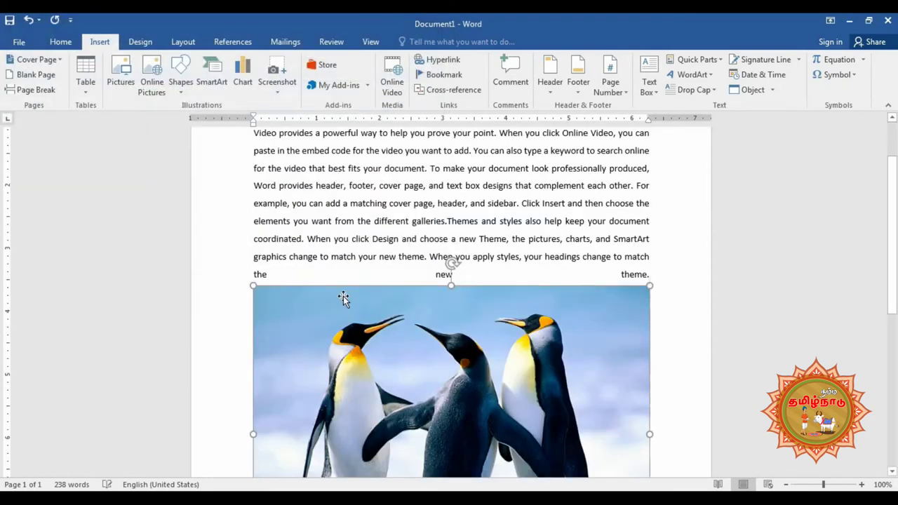
pyautogui.scroll(-3, 627, 242)
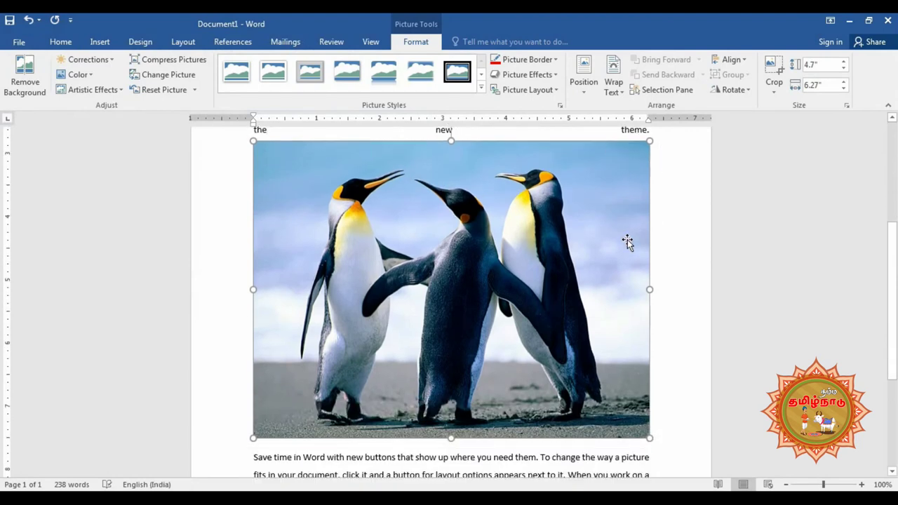
pyautogui.scroll(1, 582, 297)
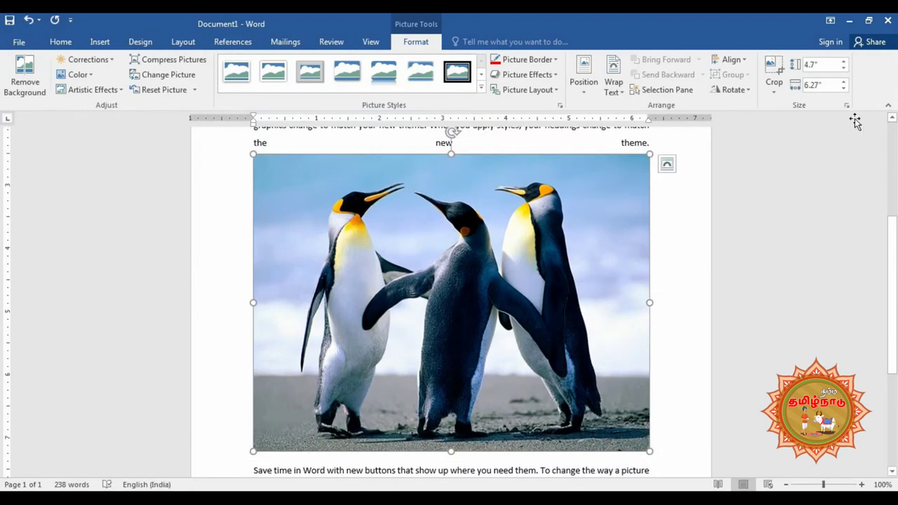
pyautogui.scroll(1, 893, 256)
pyautogui.scroll(-1, 895, 242)
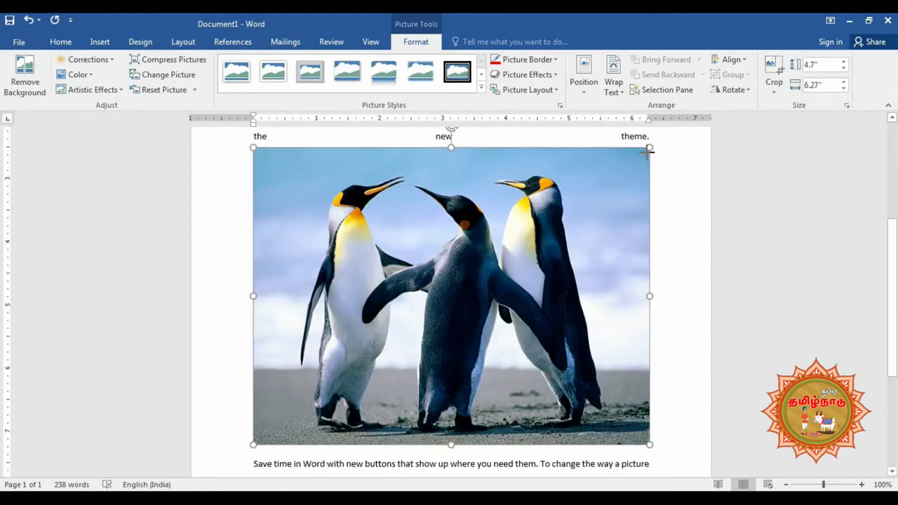
pyautogui.moveTo(602, 187); pyautogui.dragTo(486, 270)
pyautogui.moveTo(365, 283); pyautogui.dragTo(356, 289)
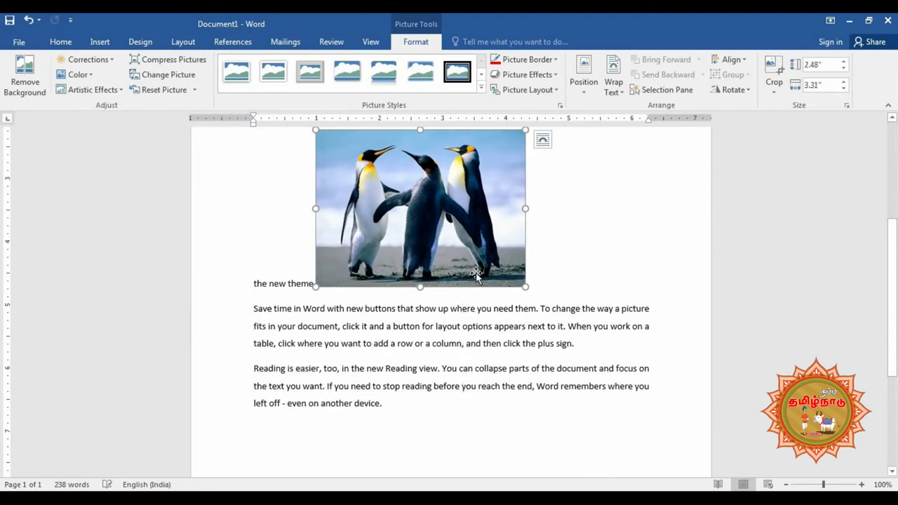
# Step: Try the Top Center and then Middle Right wrapped positions for the Penguins picture
pyautogui.scroll(3, 354, 288)
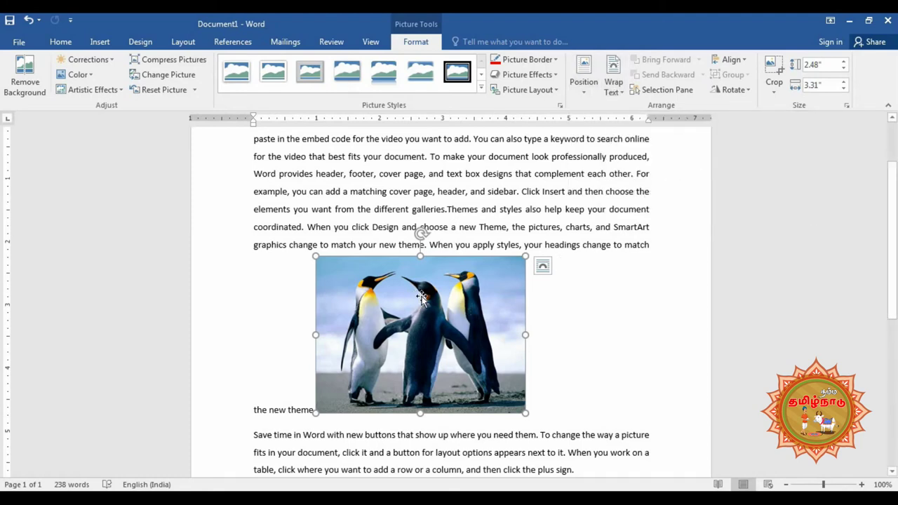
pyautogui.click(583, 89)
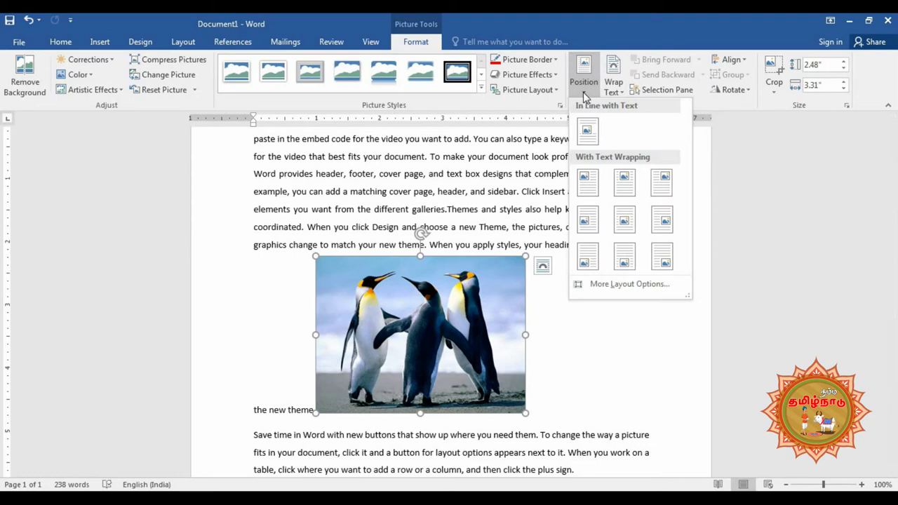
pyautogui.click(624, 182)
pyautogui.scroll(2, 545, 247)
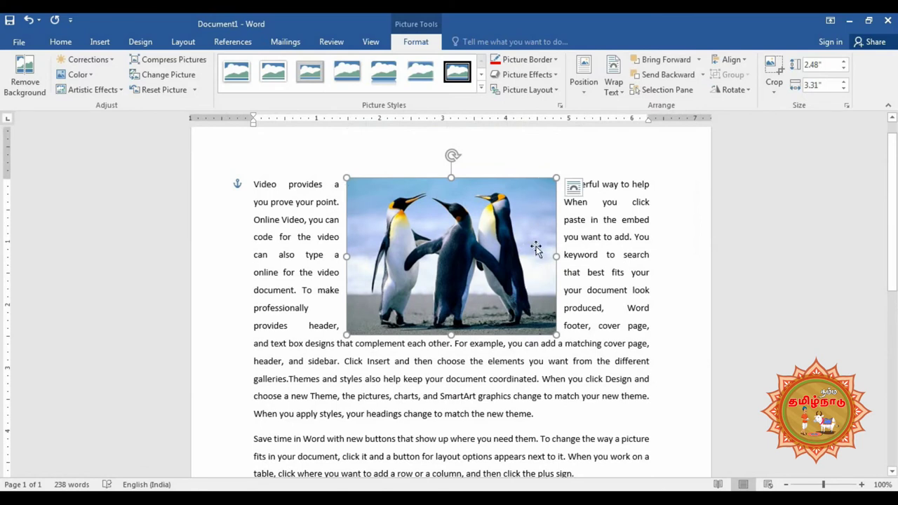
pyautogui.click(613, 92)
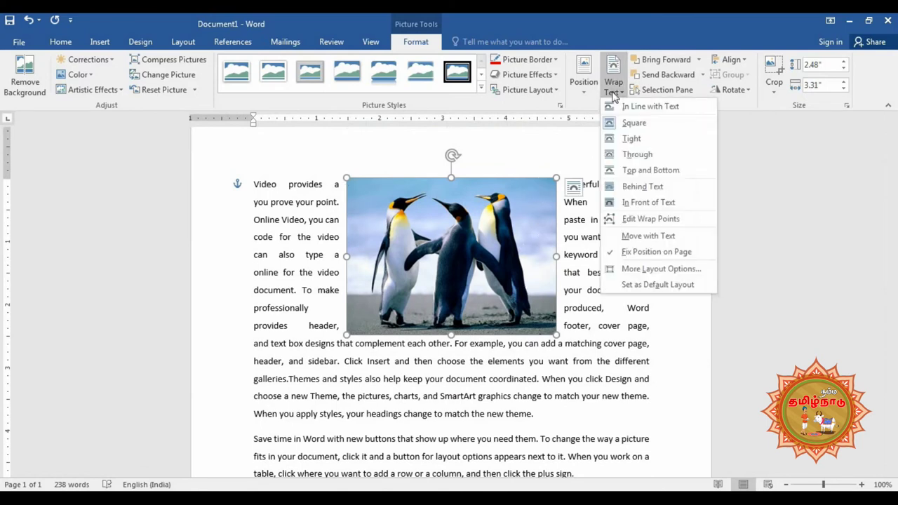
pyautogui.click(584, 76)
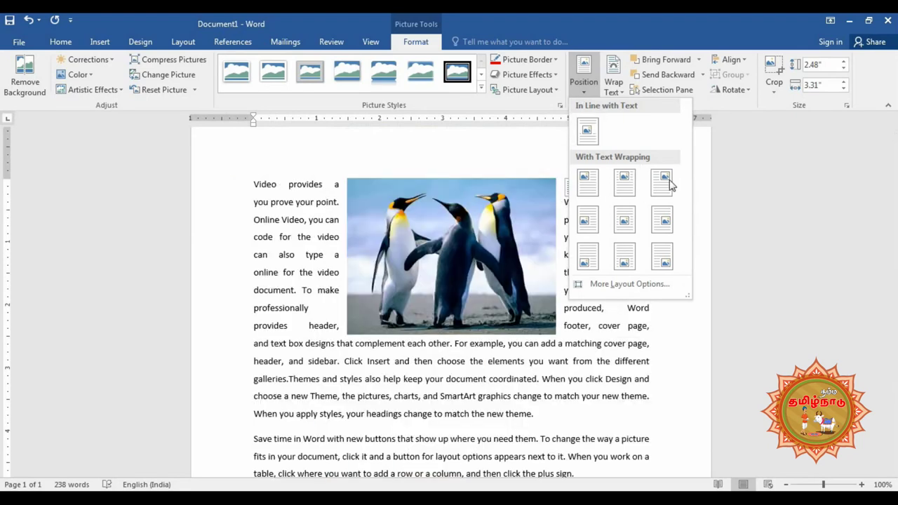
pyautogui.click(660, 223)
# Step: Return the Penguins picture to the page's top centre with square text wrapping
pyautogui.scroll(-3, 602, 249)
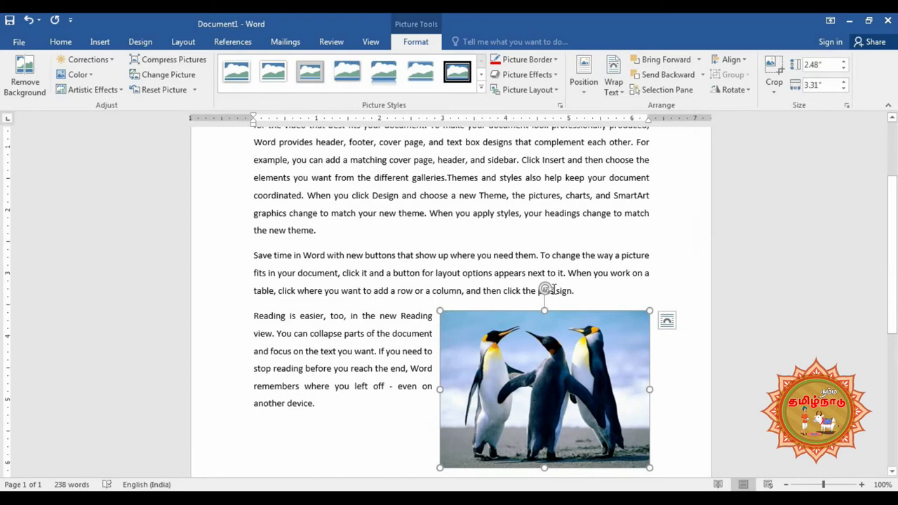
pyautogui.click(614, 87)
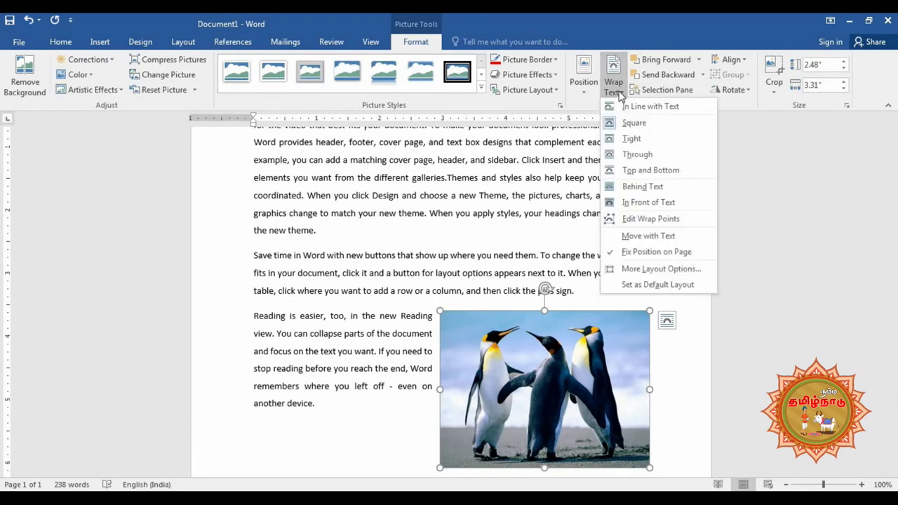
pyautogui.click(583, 85)
pyautogui.click(623, 184)
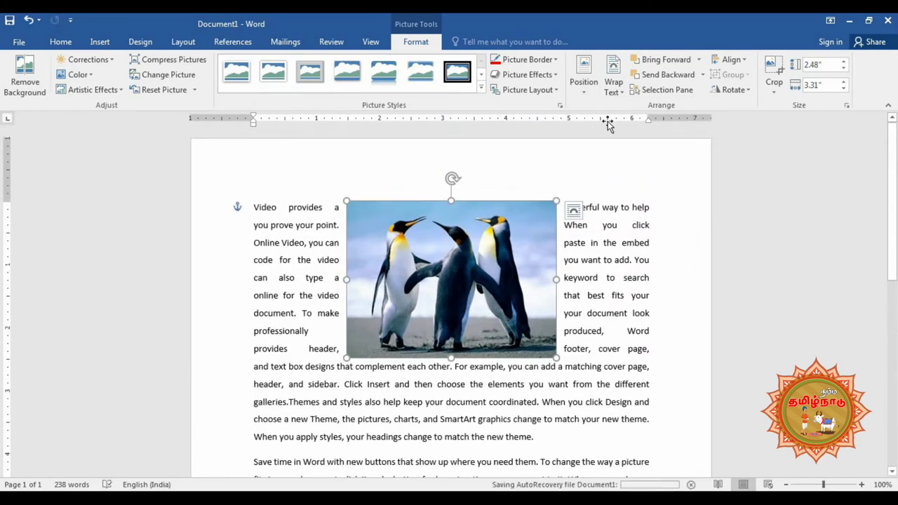
pyautogui.click(618, 91)
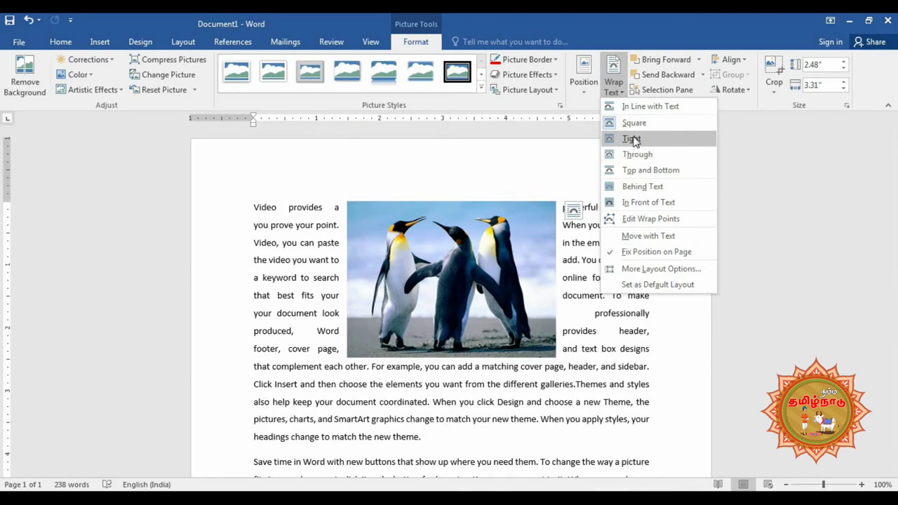
# Step: Try Tight and In Front of Text wrapping, then settle on Square wrapping for the picture
pyautogui.click(633, 140)
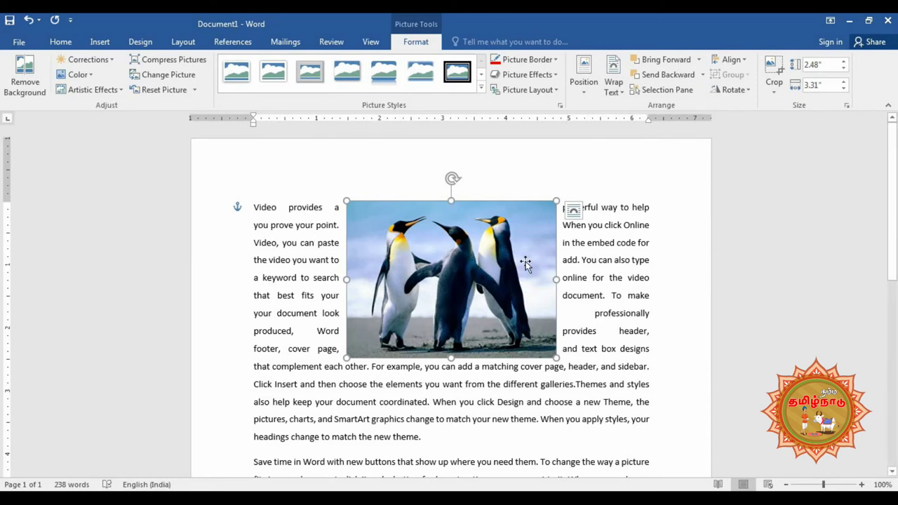
pyautogui.click(615, 92)
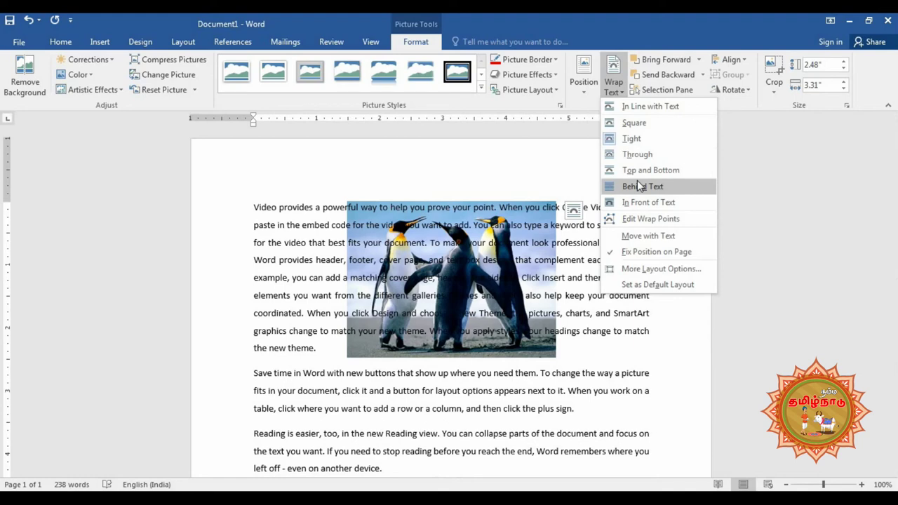
pyautogui.click(630, 209)
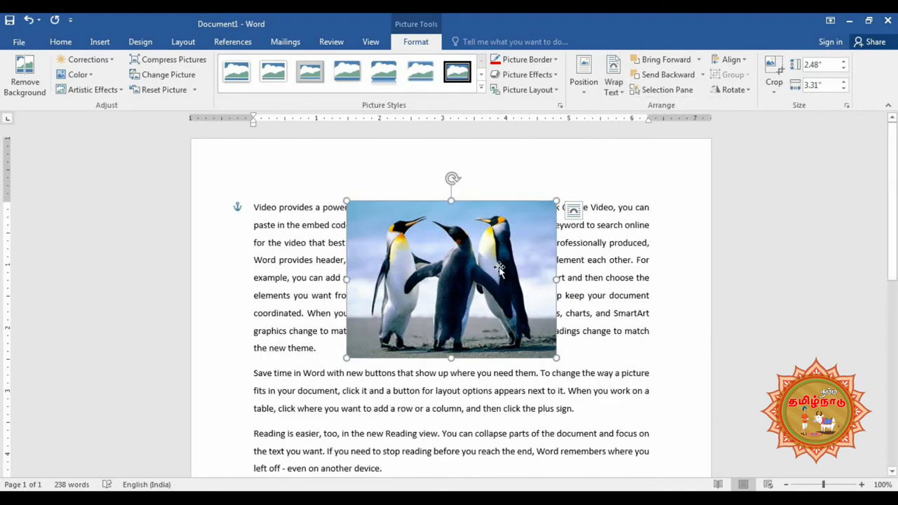
pyautogui.click(618, 98)
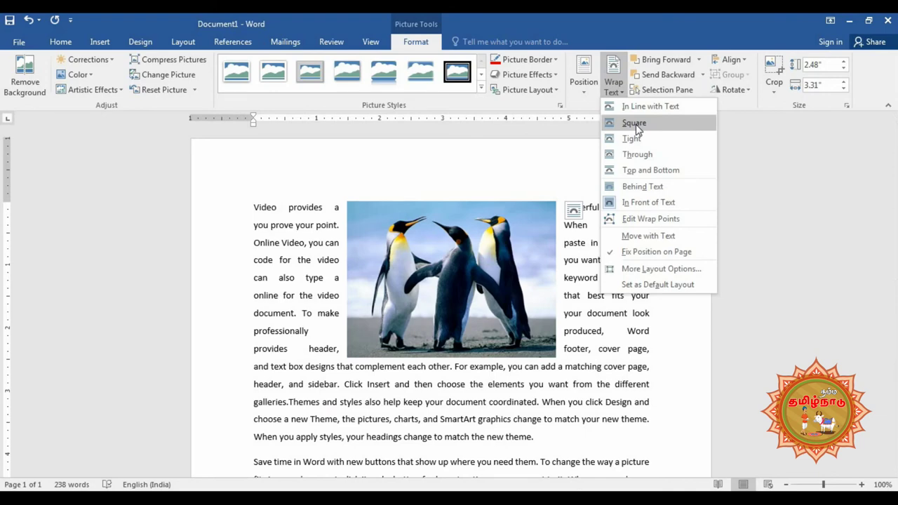
pyautogui.click(635, 123)
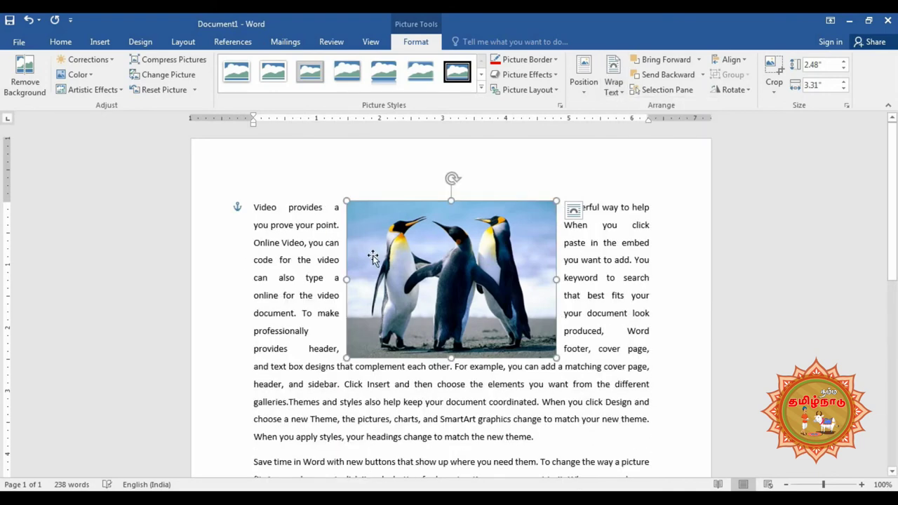
pyautogui.click(617, 90)
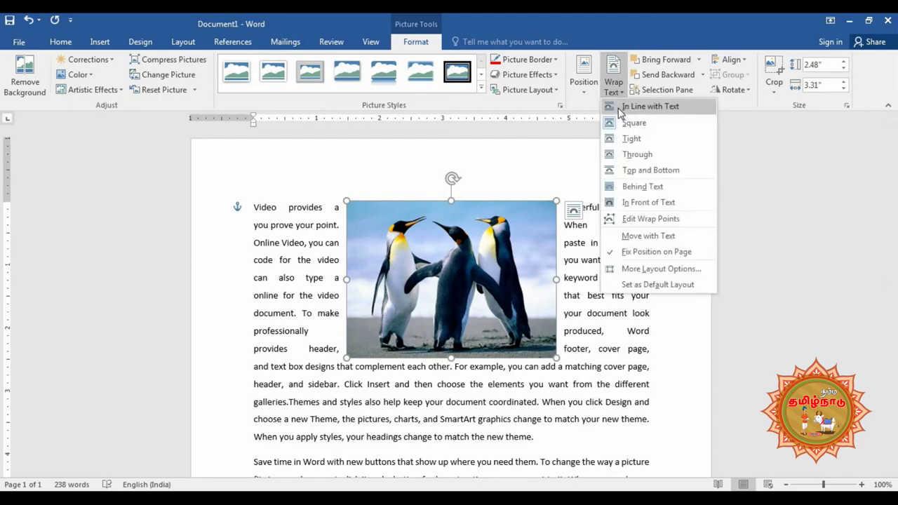
pyautogui.click(617, 15)
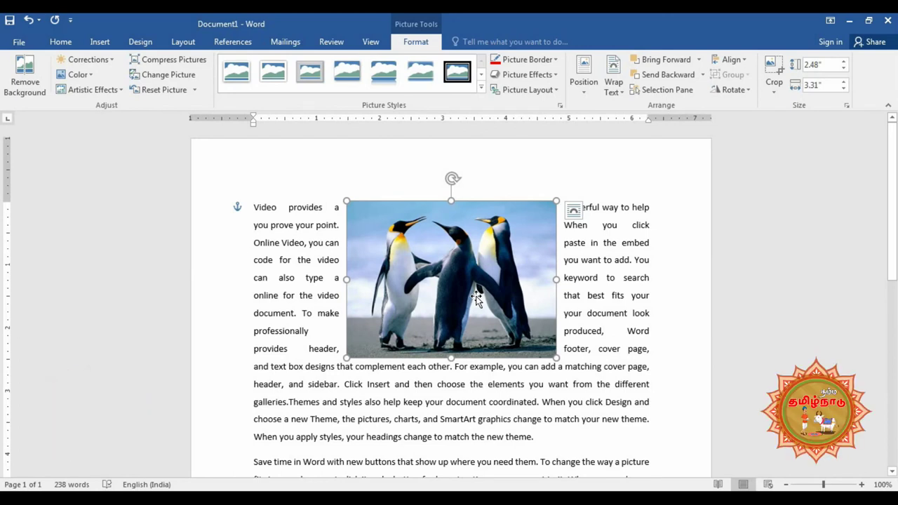
pyautogui.click(700, 62)
pyautogui.click(691, 62)
pyautogui.click(702, 74)
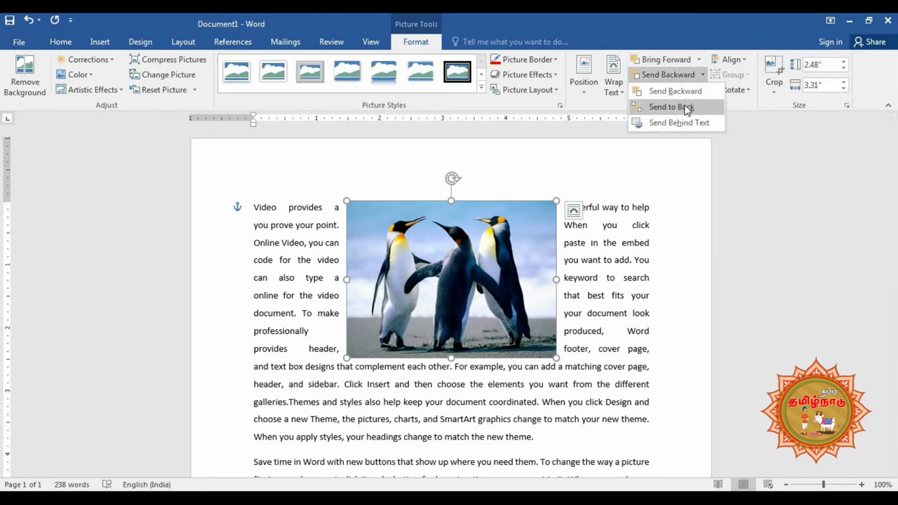
pyautogui.click(700, 18)
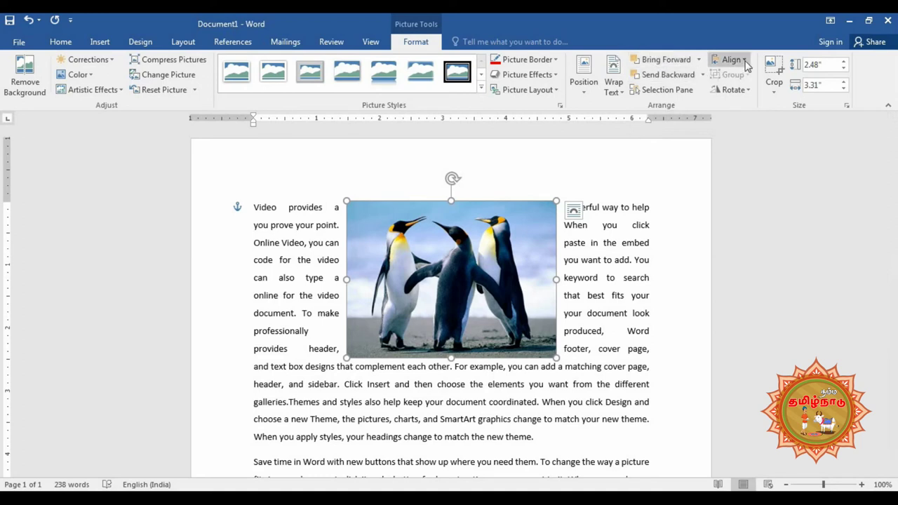
pyautogui.click(745, 59)
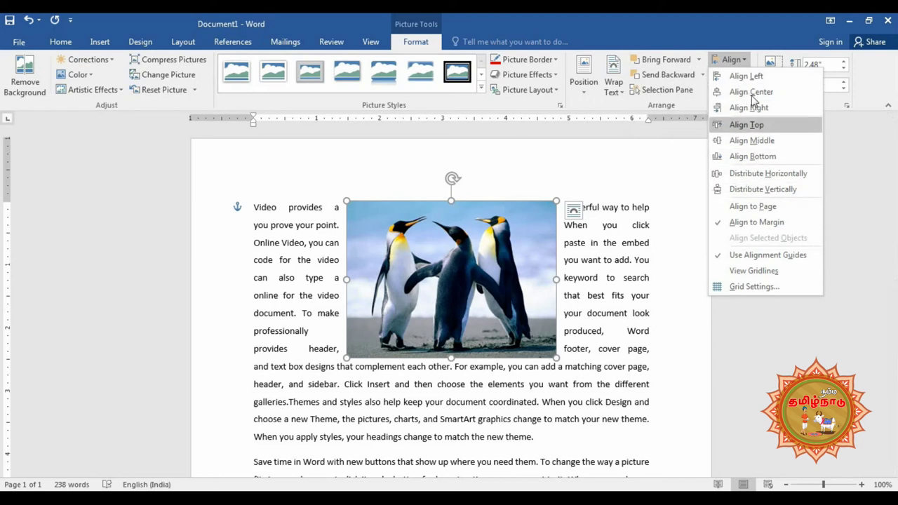
pyautogui.click(729, 19)
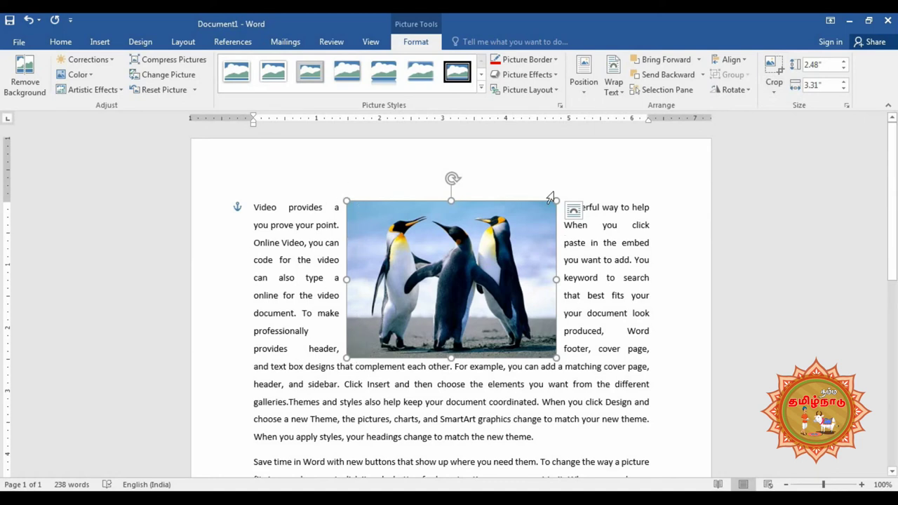
pyautogui.click(774, 65)
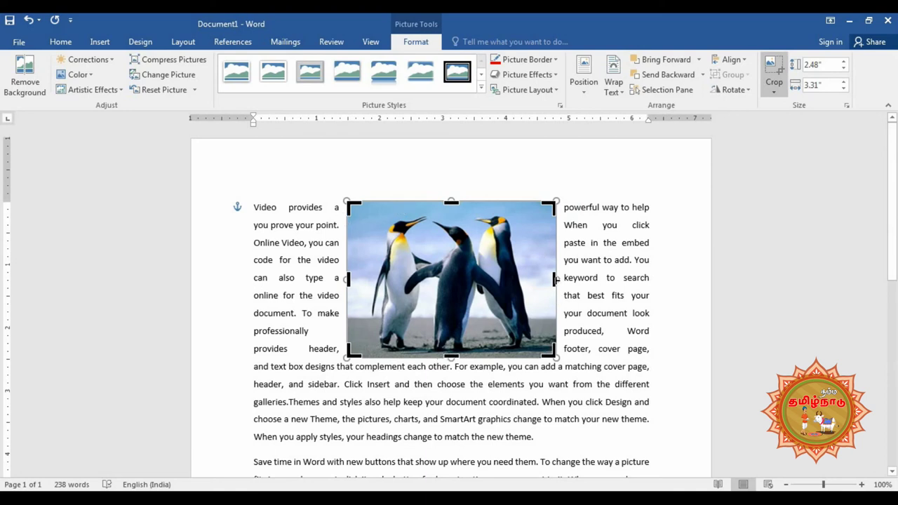
# Step: Crop the Penguins picture's right, left and top edges, leaving it 2.33" by 2.83"
pyautogui.moveTo(556, 279); pyautogui.dragTo(539, 281)
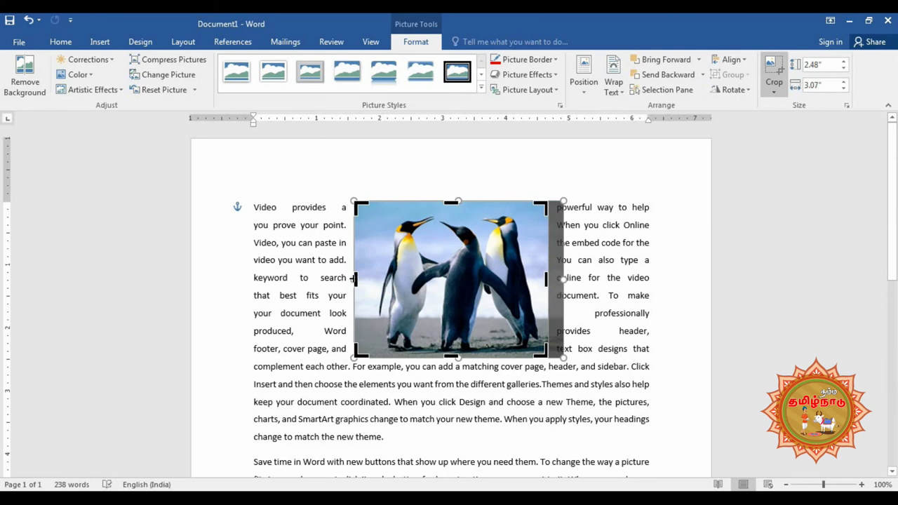
pyautogui.moveTo(355, 279); pyautogui.dragTo(370, 280)
pyautogui.moveTo(459, 202); pyautogui.dragTo(458, 213)
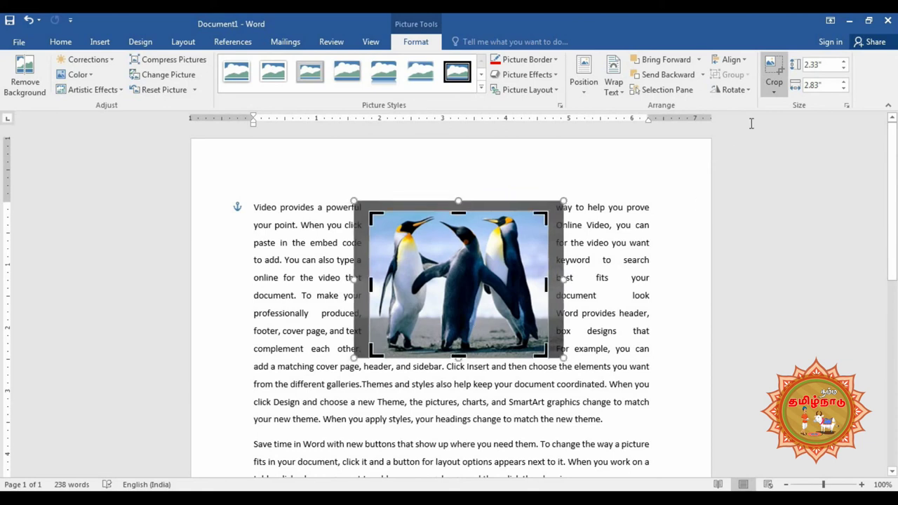
pyautogui.click(777, 64)
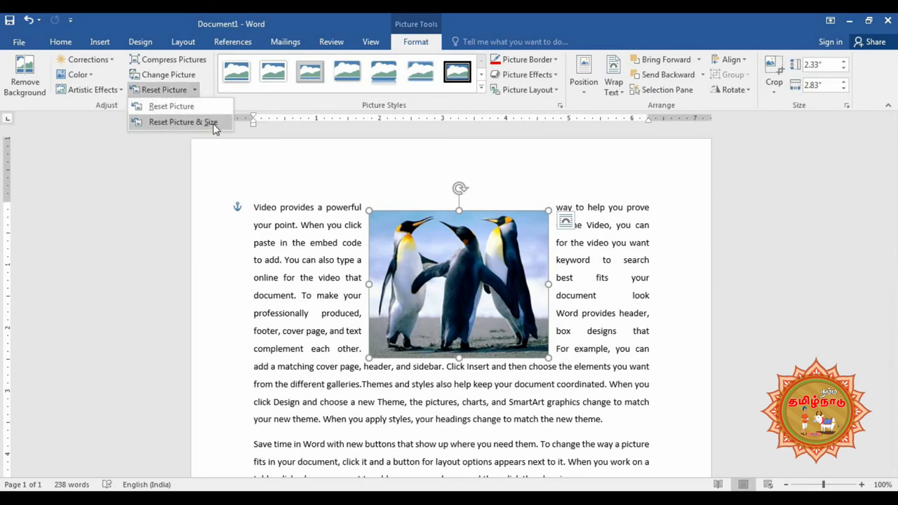
# Step: Reset the picture's crop and size, lower its height to 1.7", then enlarge to 2.31" by 3.08"
pyautogui.click(214, 126)
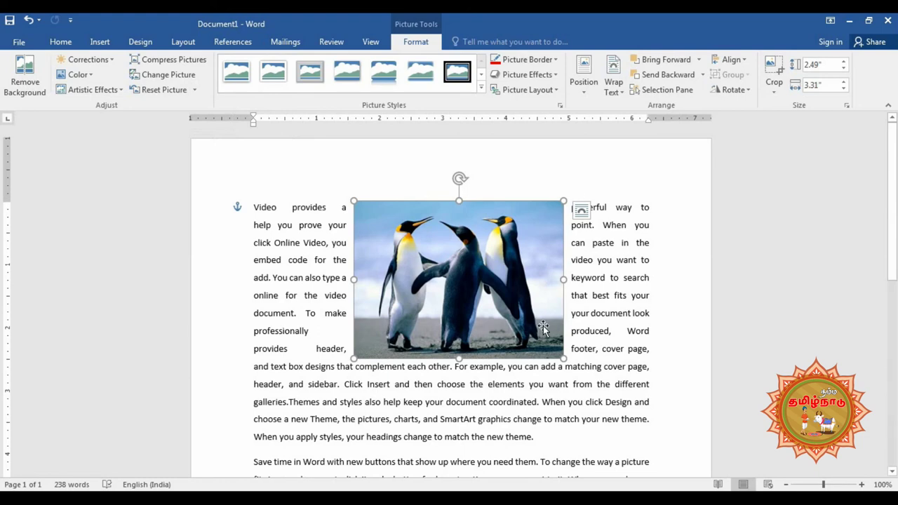
pyautogui.click(843, 68)
pyautogui.click(843, 68)
pyautogui.click(843, 68)
pyautogui.click(843, 69)
pyautogui.click(843, 69)
pyautogui.click(843, 68)
pyautogui.click(844, 70)
pyautogui.click(844, 70)
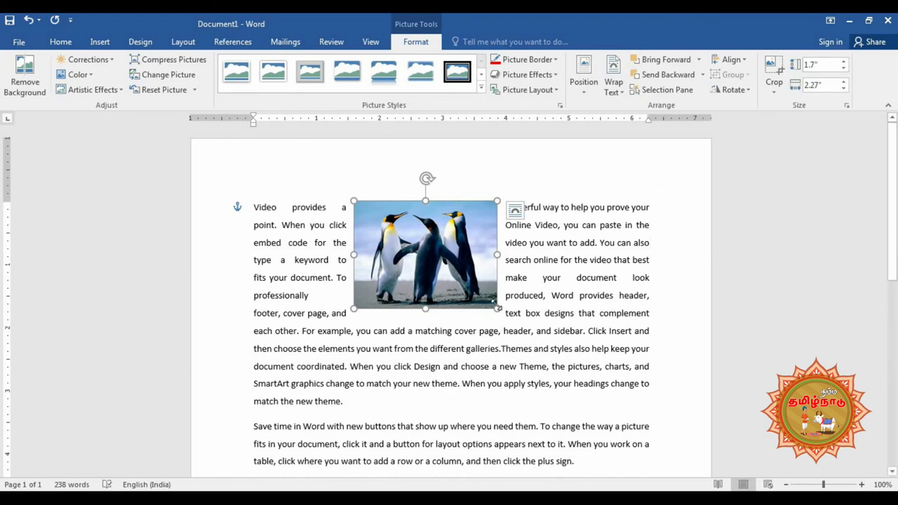
pyautogui.moveTo(496, 308); pyautogui.dragTo(549, 349)
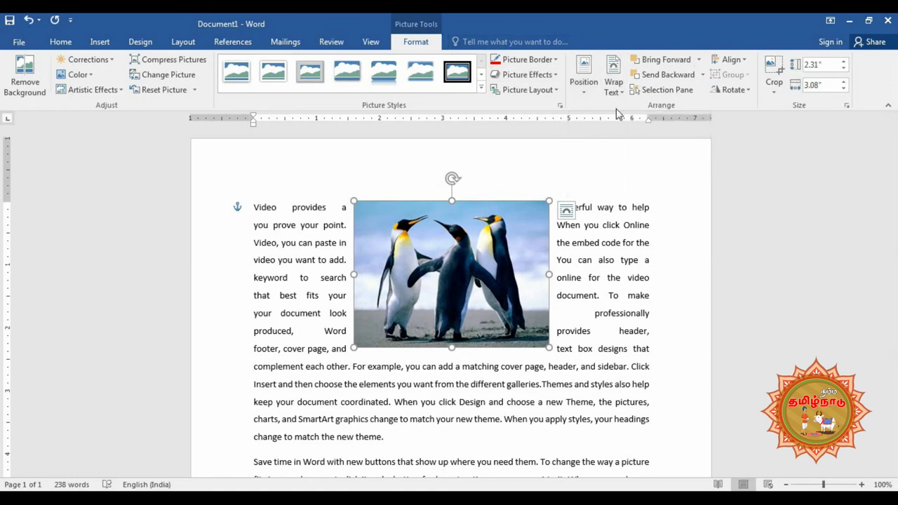
pyautogui.click(585, 91)
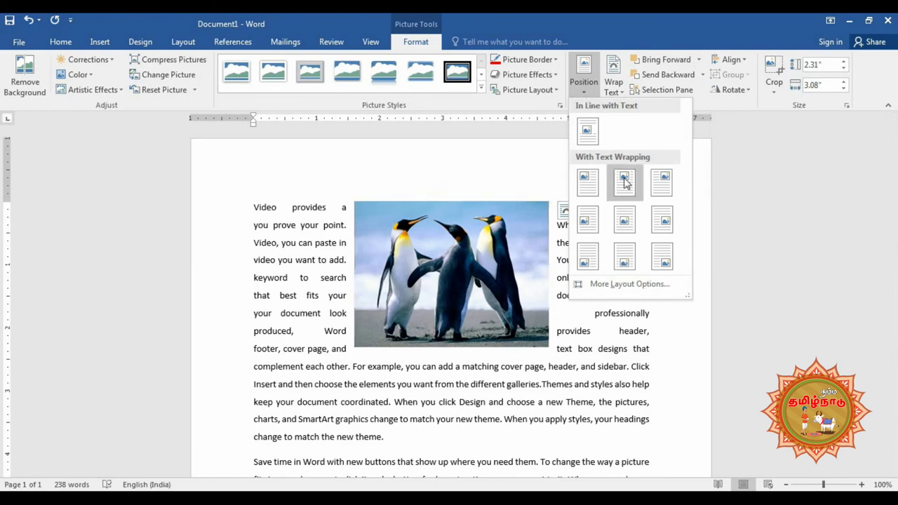
# Step: Position the Penguins picture at the top right with square wrapping, then deselect it
pyautogui.click(661, 184)
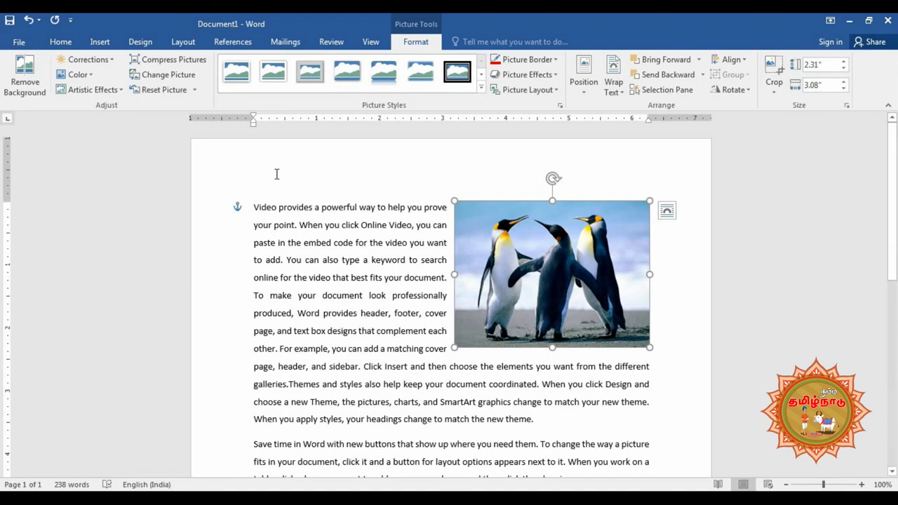
pyautogui.click(325, 235)
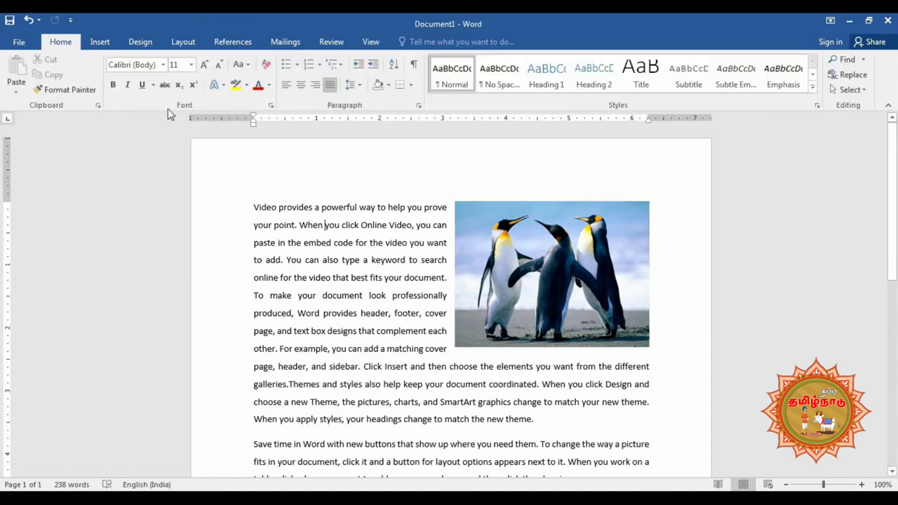
# Step: Try Online Pictures, dismiss the offline warning, then start a Screen Clipping screenshot
pyautogui.click(183, 41)
pyautogui.click(98, 43)
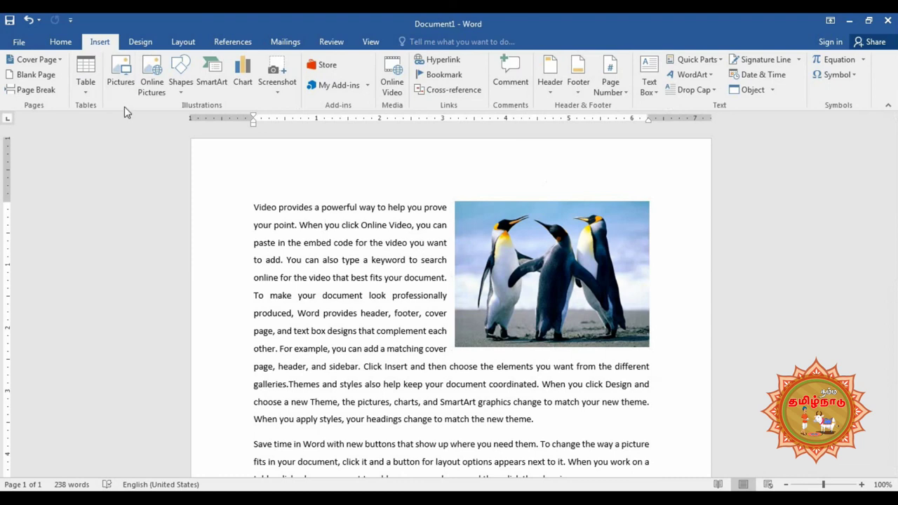
pyautogui.click(159, 92)
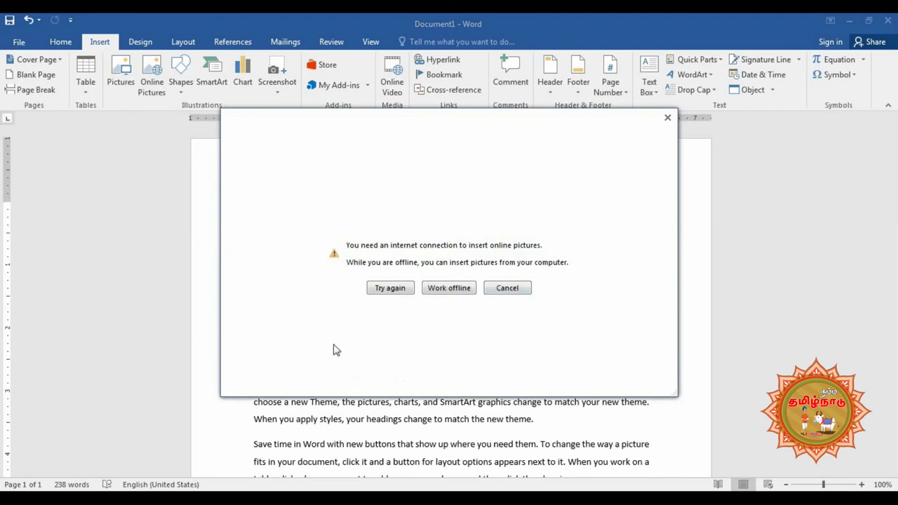
pyautogui.click(667, 117)
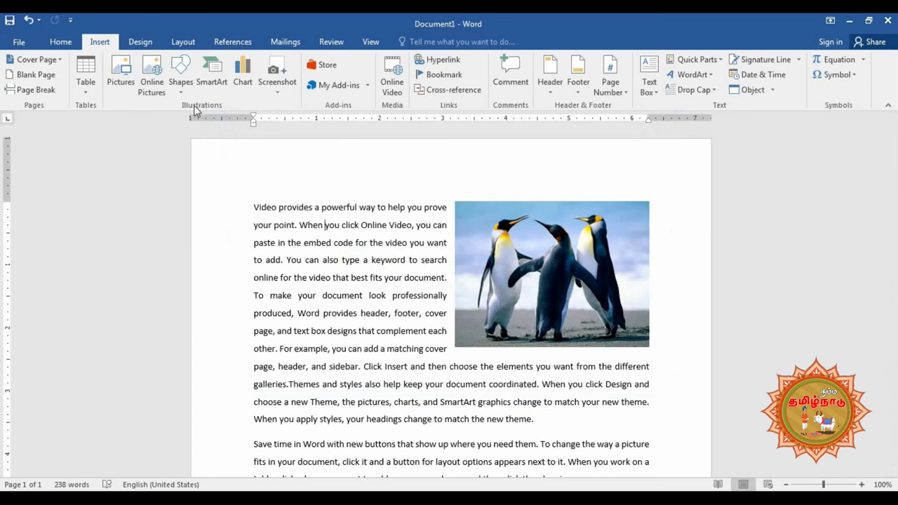
pyautogui.click(274, 94)
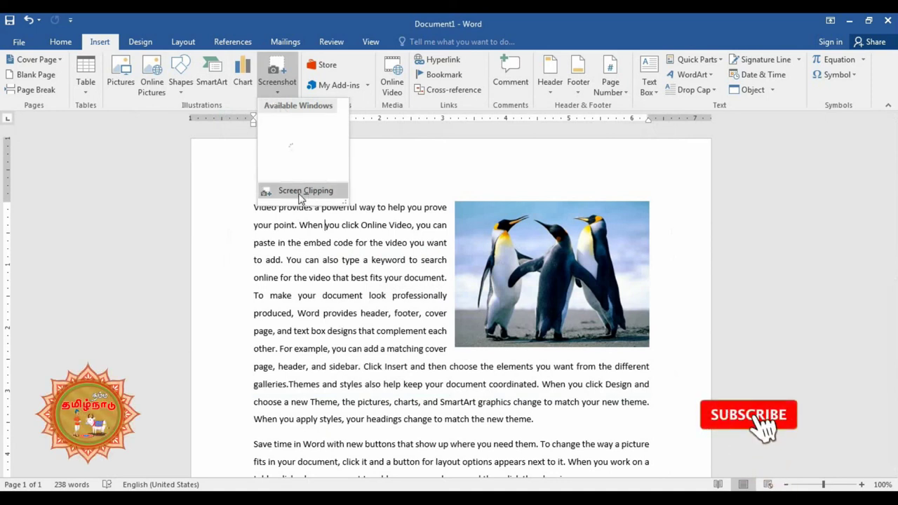
pyautogui.click(302, 190)
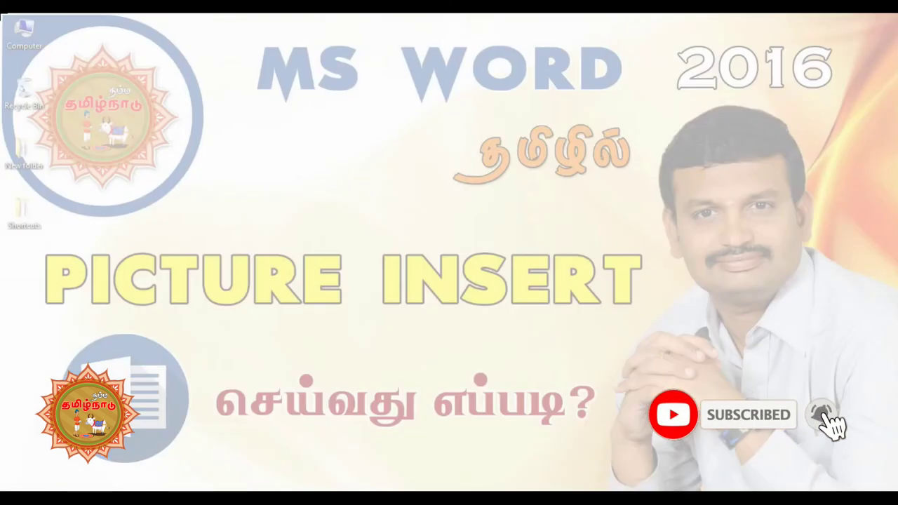
# Step: Clip the top of the screen showing the 'MS WORD 2016 PICTURE INSERT' title image, inserting it below the penguins
pyautogui.moveTo(2, 12); pyautogui.dragTo(896, 493)
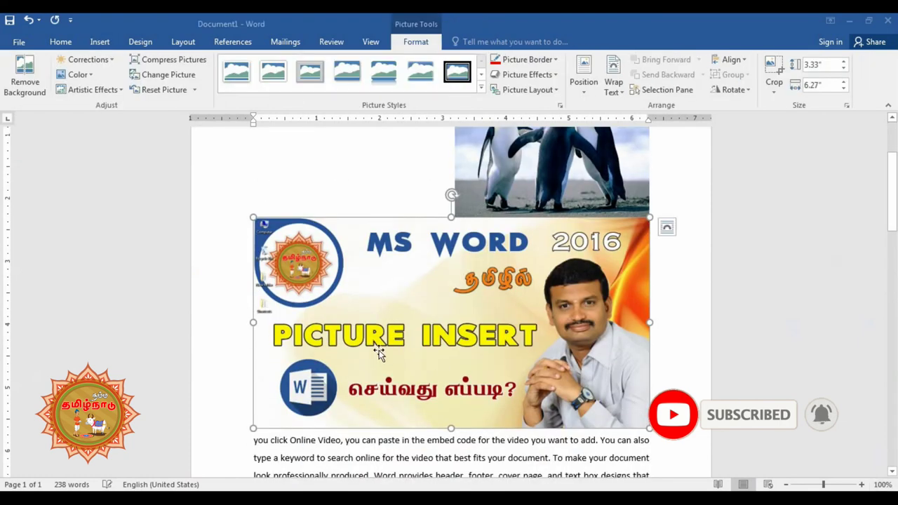